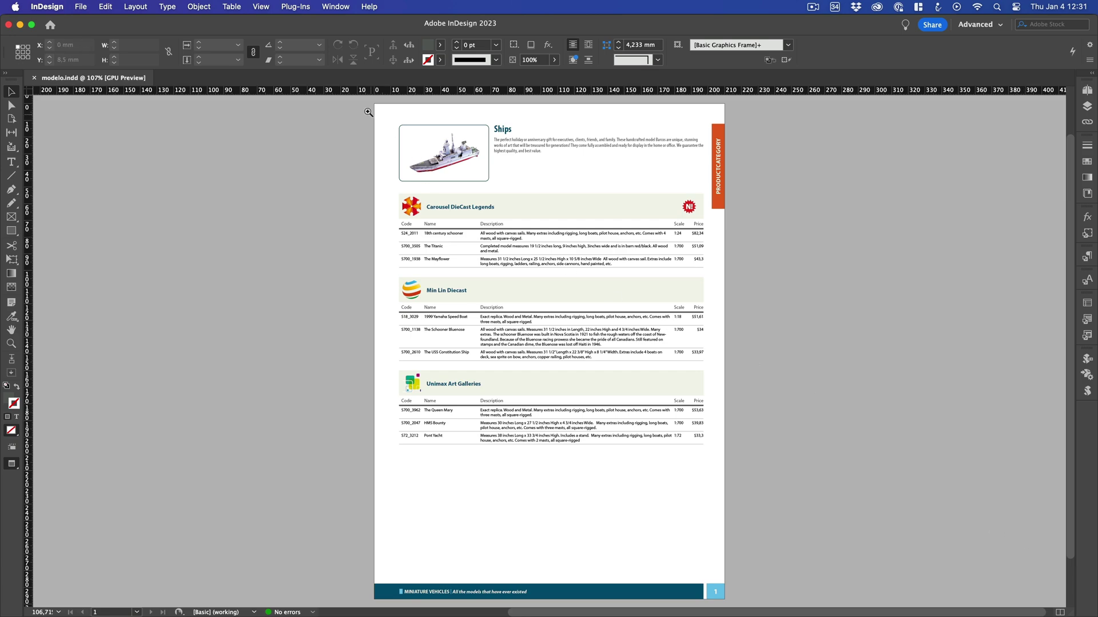
Zoom into the Ships page and pan to frame the Carousel DieCast, Min Lin and Unimax tables
drag(362, 105, 441, 260)
drag(685, 241, 633, 239)
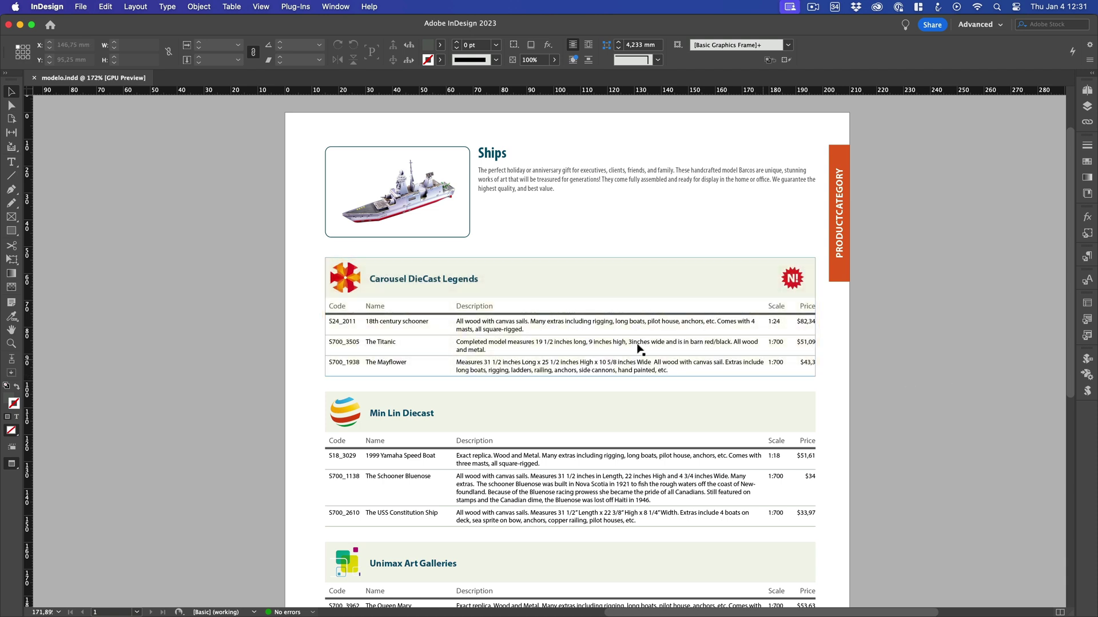
click(354, 267)
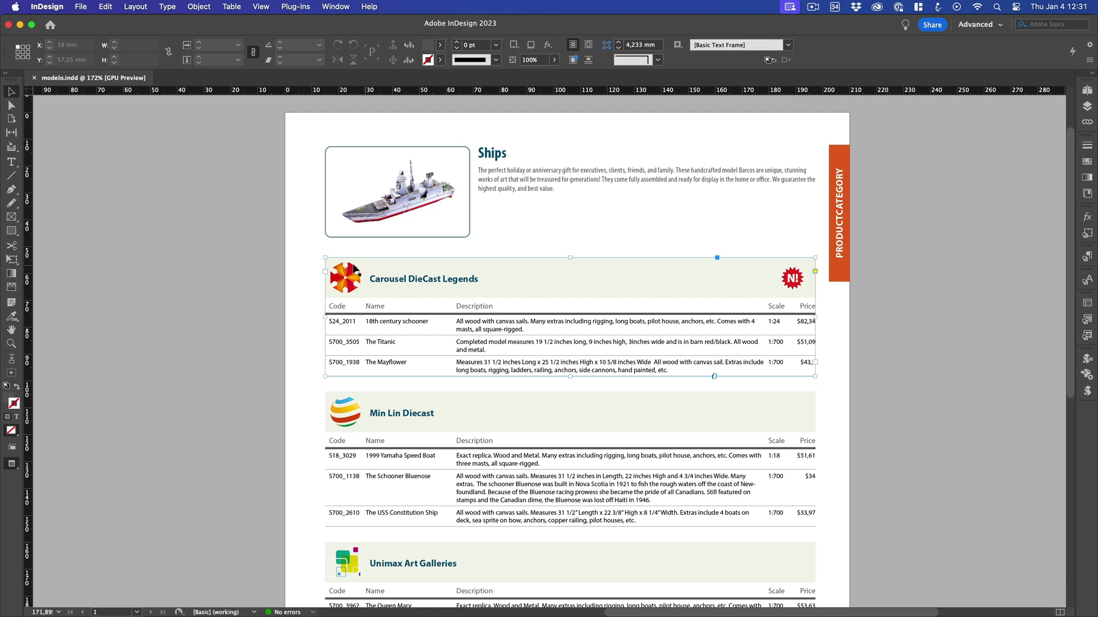
click(322, 255)
click(321, 254)
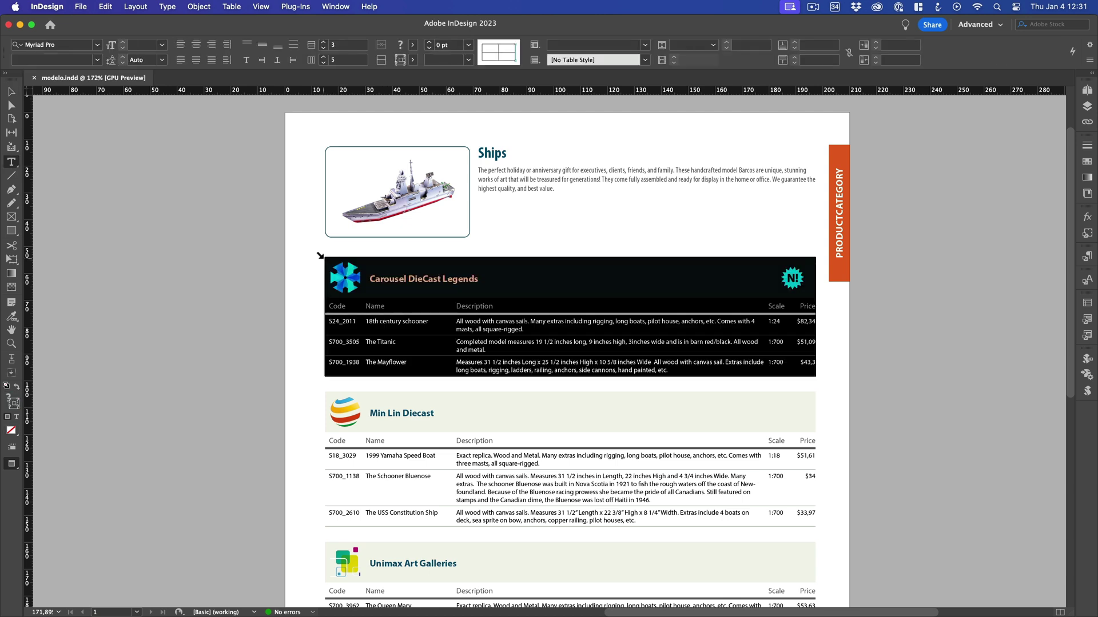
click(229, 6)
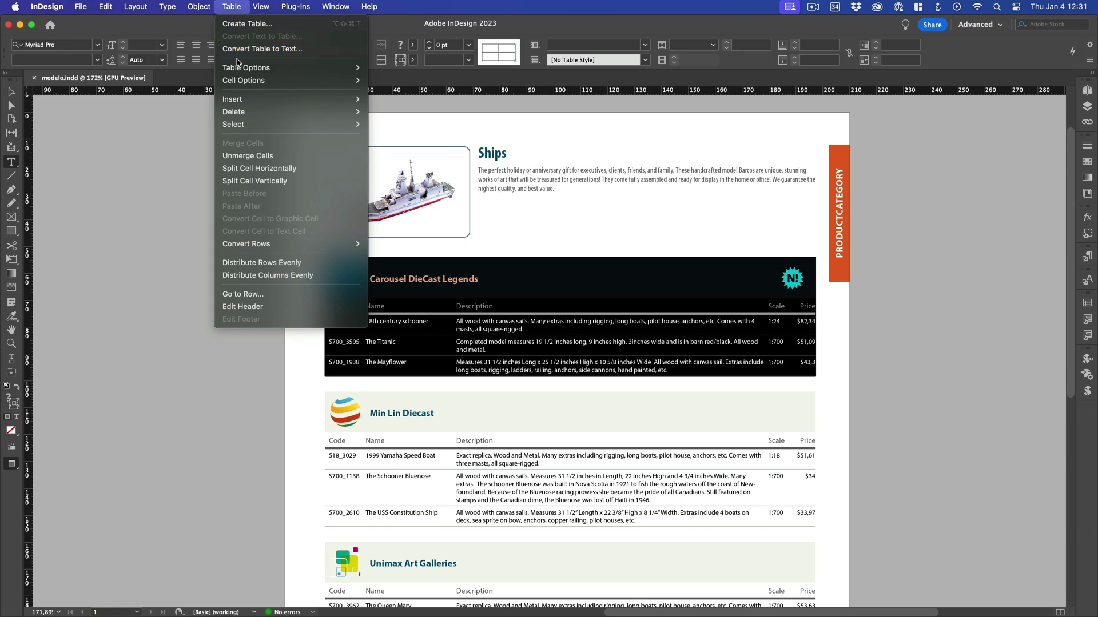
mouse_move(339, 71)
click(397, 68)
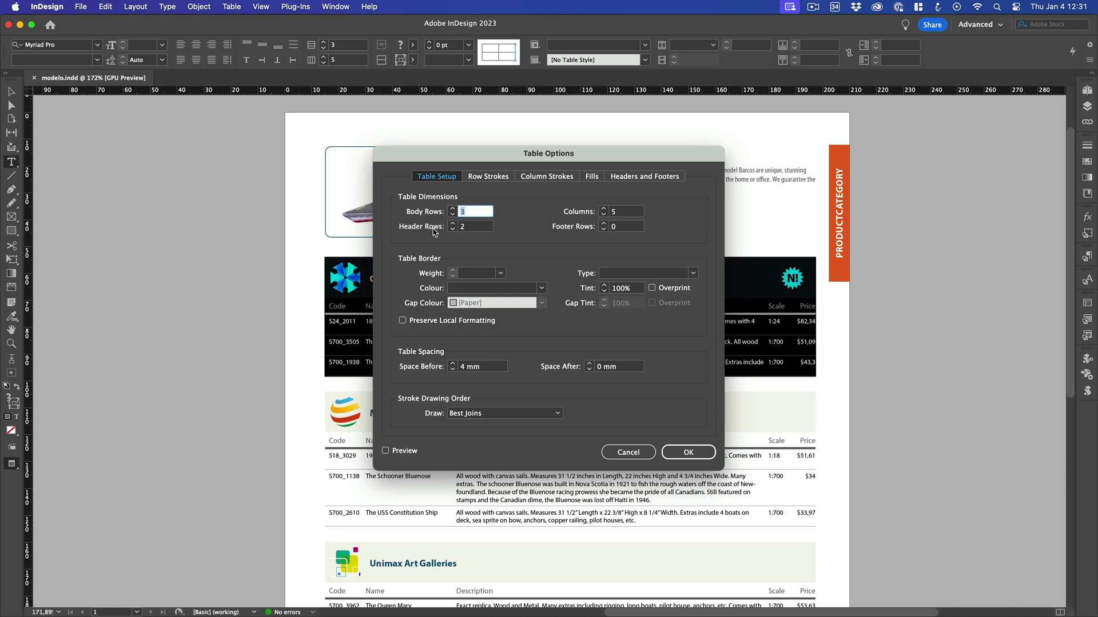
click(678, 449)
click(408, 280)
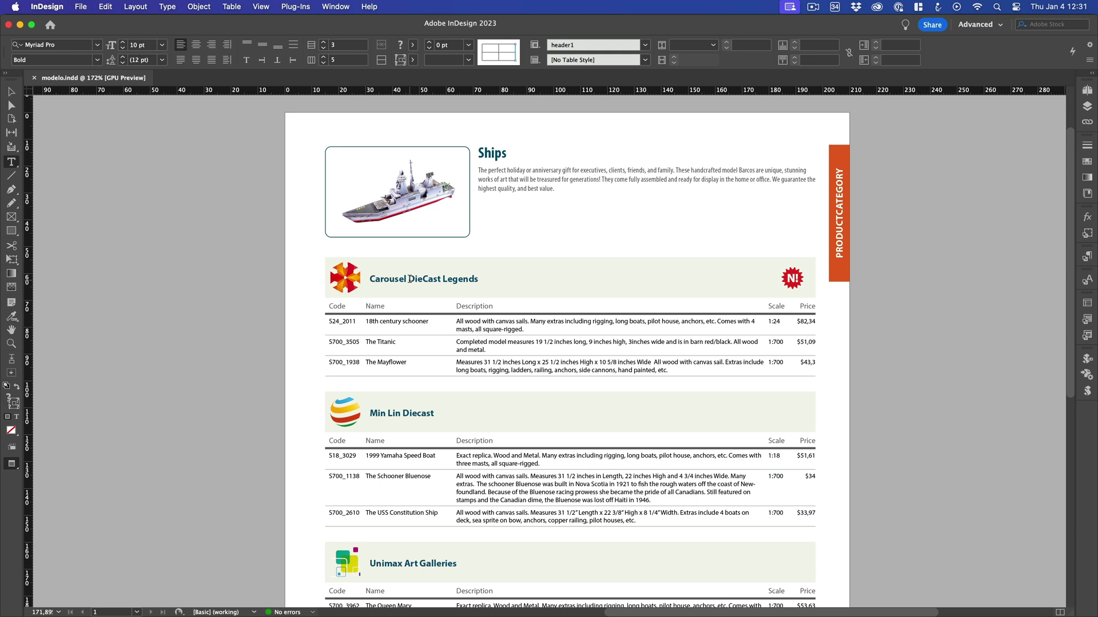
drag(376, 279, 443, 279)
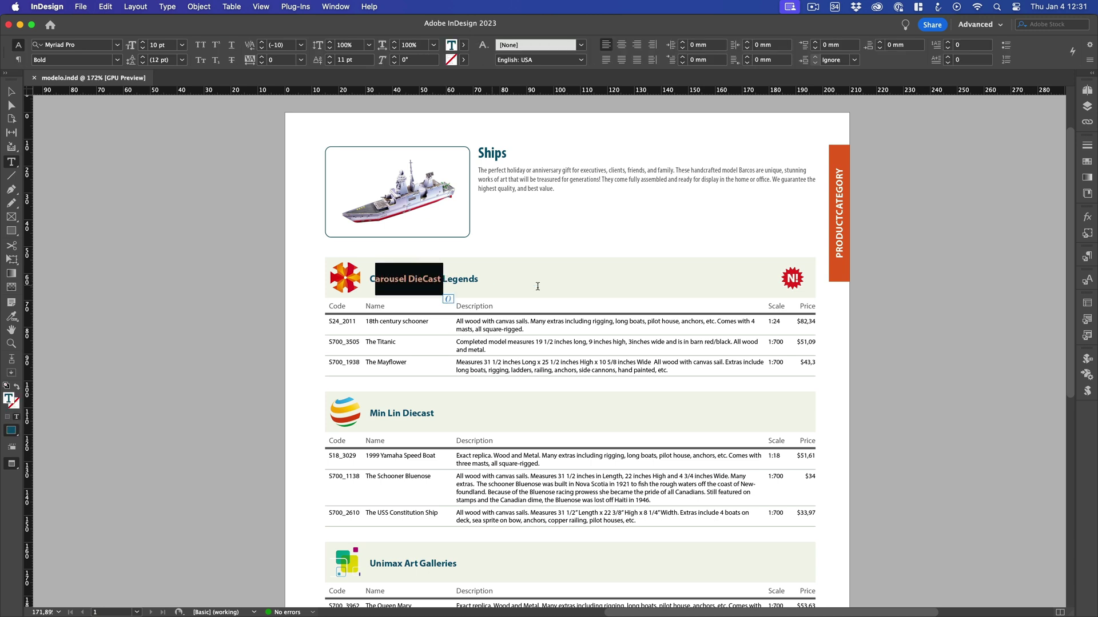
click(1085, 257)
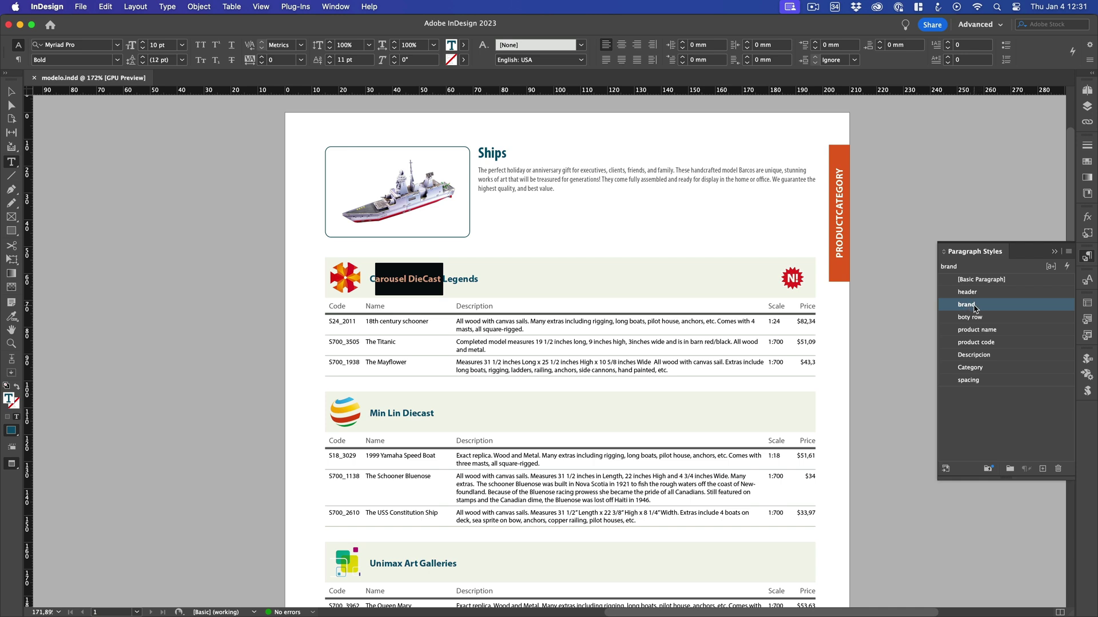
drag(460, 321, 497, 330)
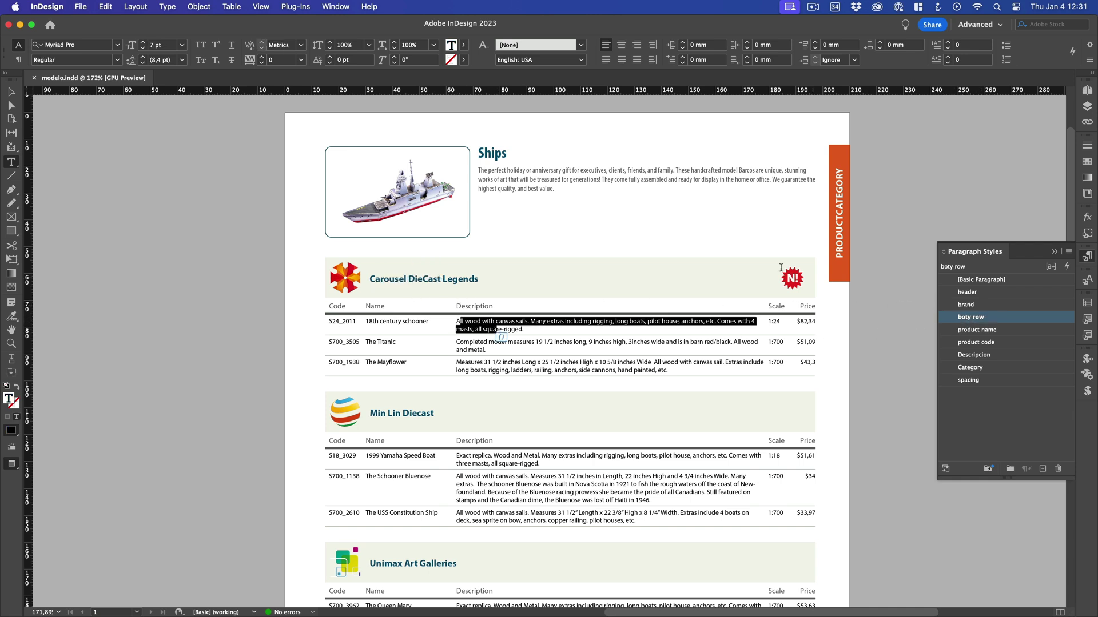
drag(484, 152, 534, 186)
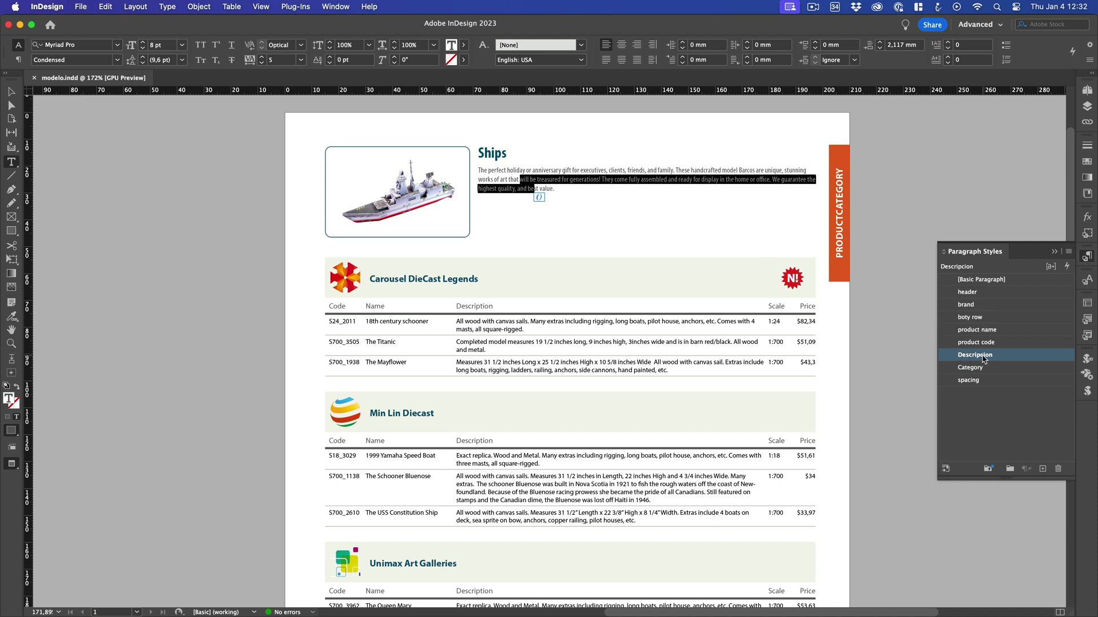
click(11, 92)
key(t)
click(373, 285)
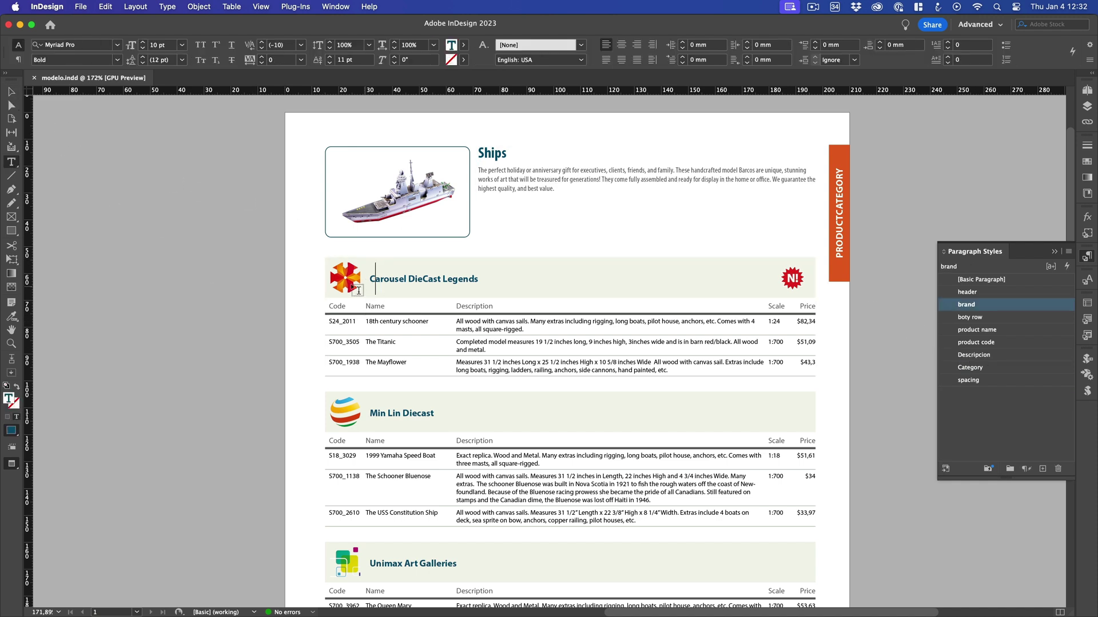
click(320, 279)
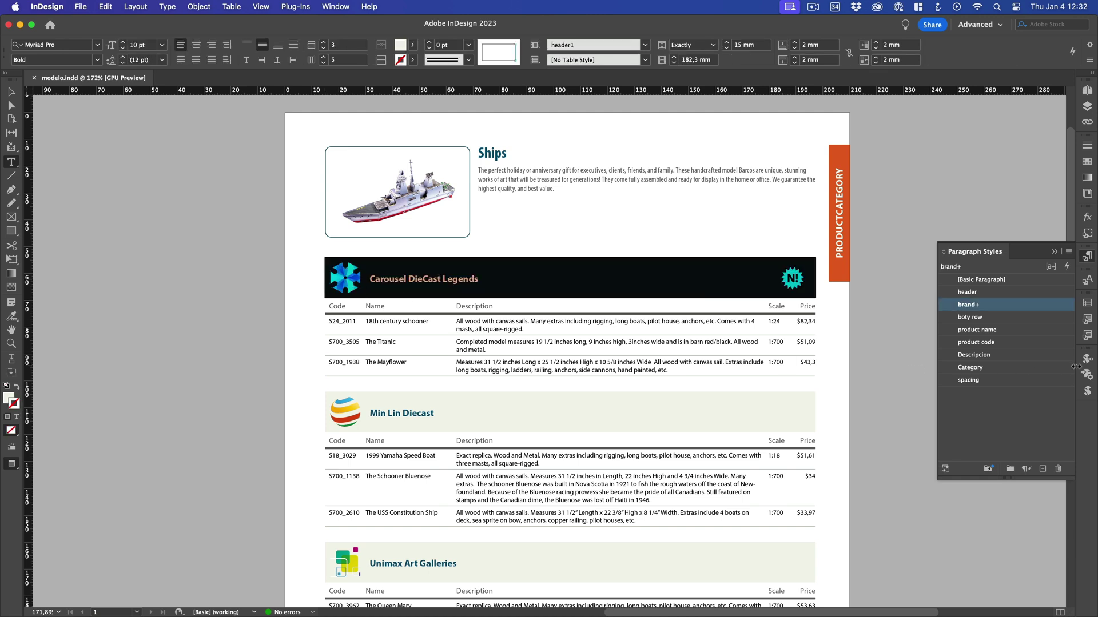
click(1086, 336)
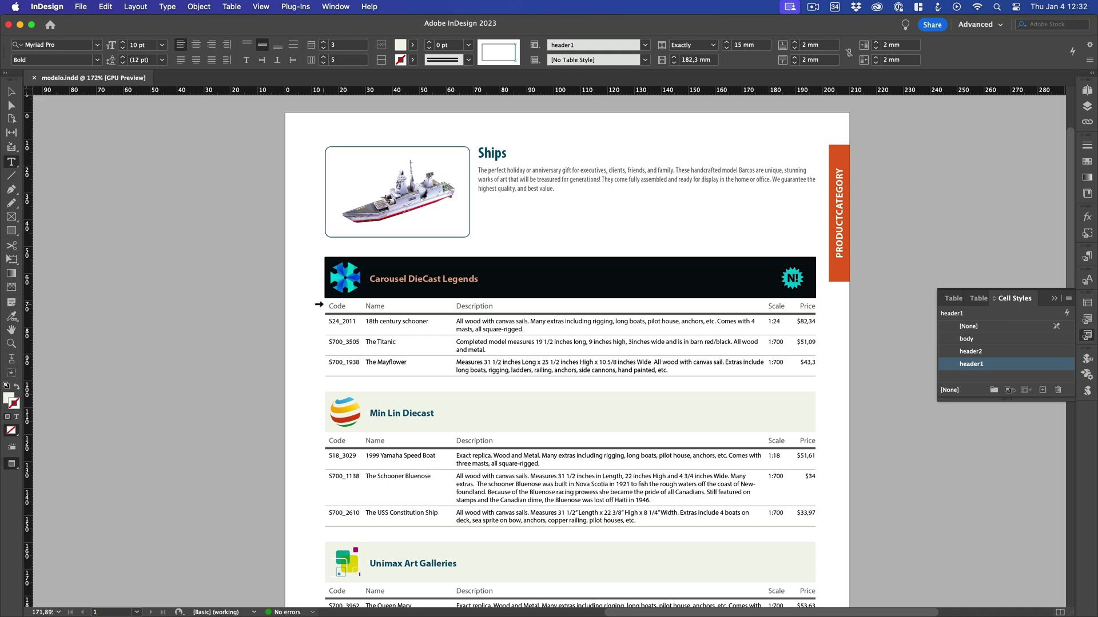
click(319, 305)
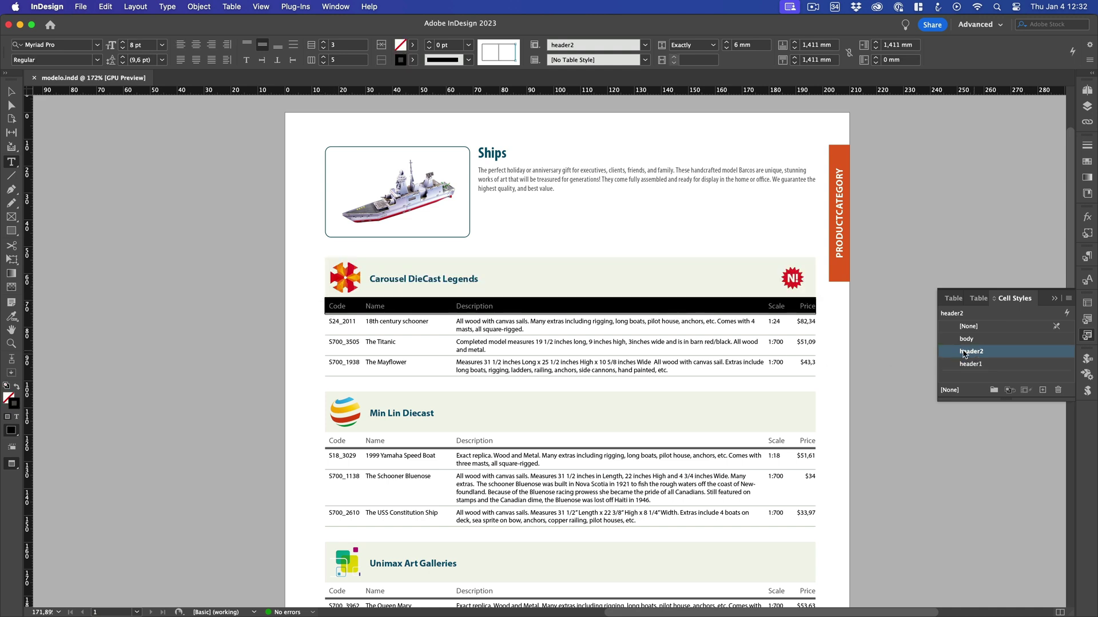
click(593, 325)
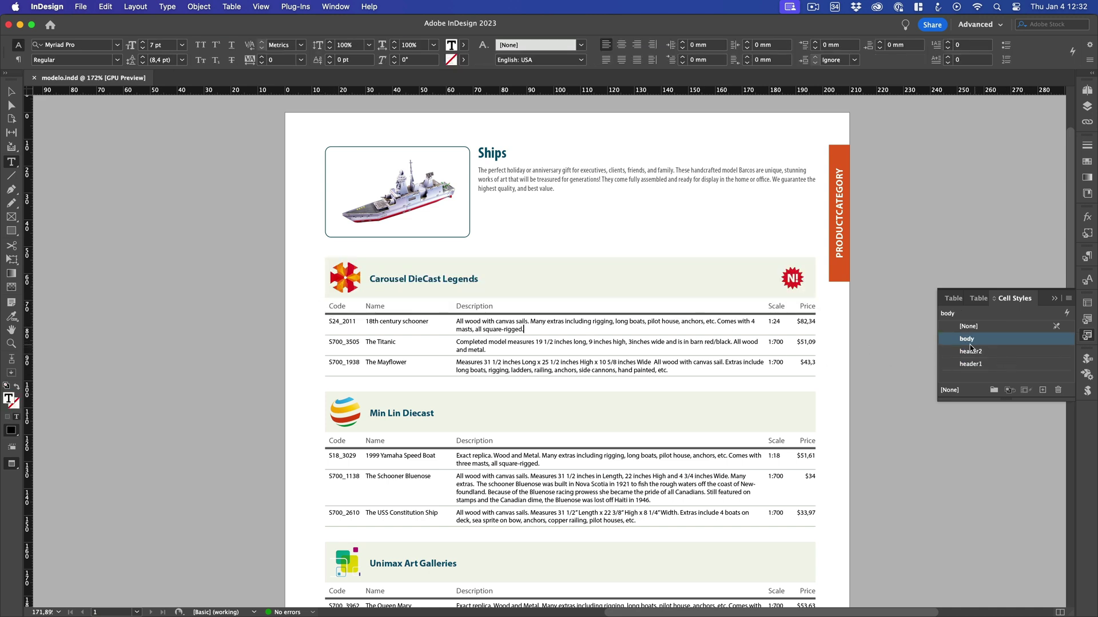
click(1086, 336)
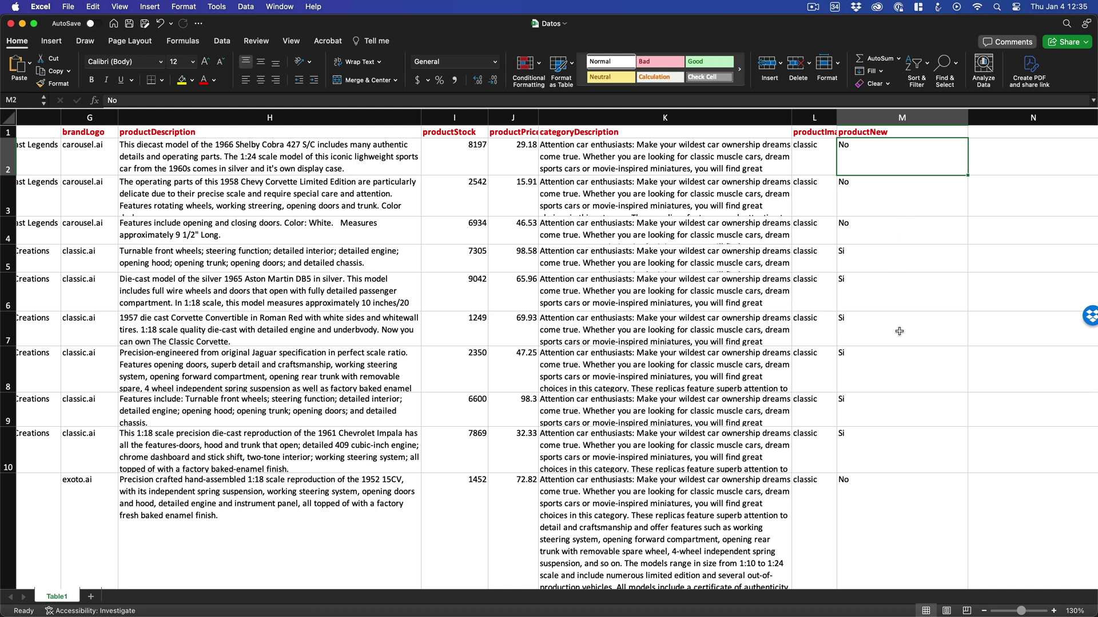
scroll(870, 490, left, 3)
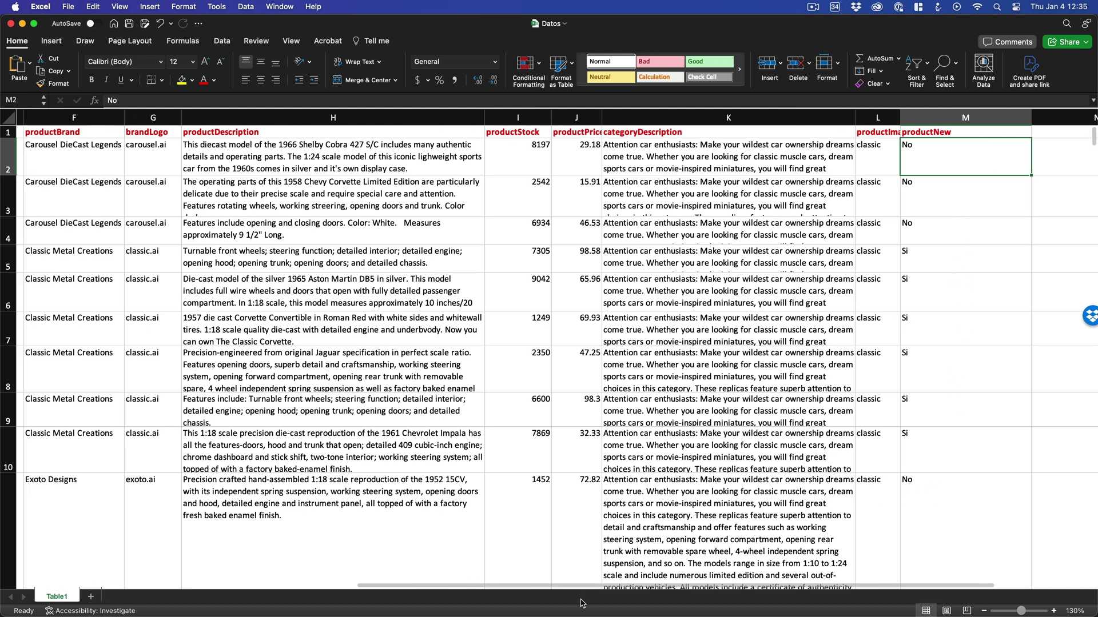
drag(582, 588, 184, 573)
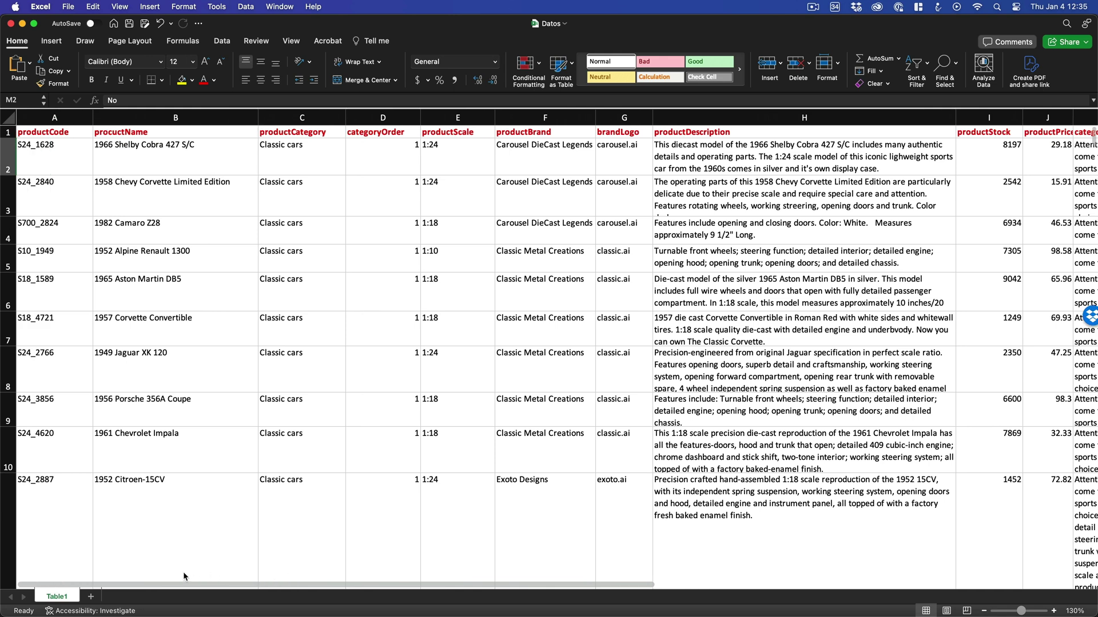
click(51, 116)
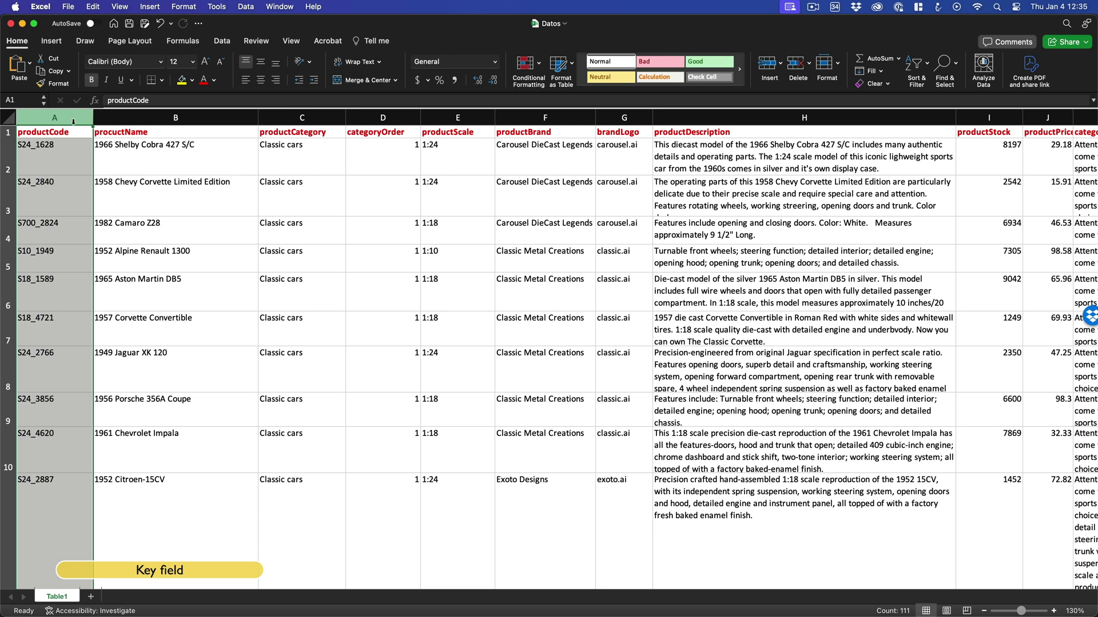
click(103, 134)
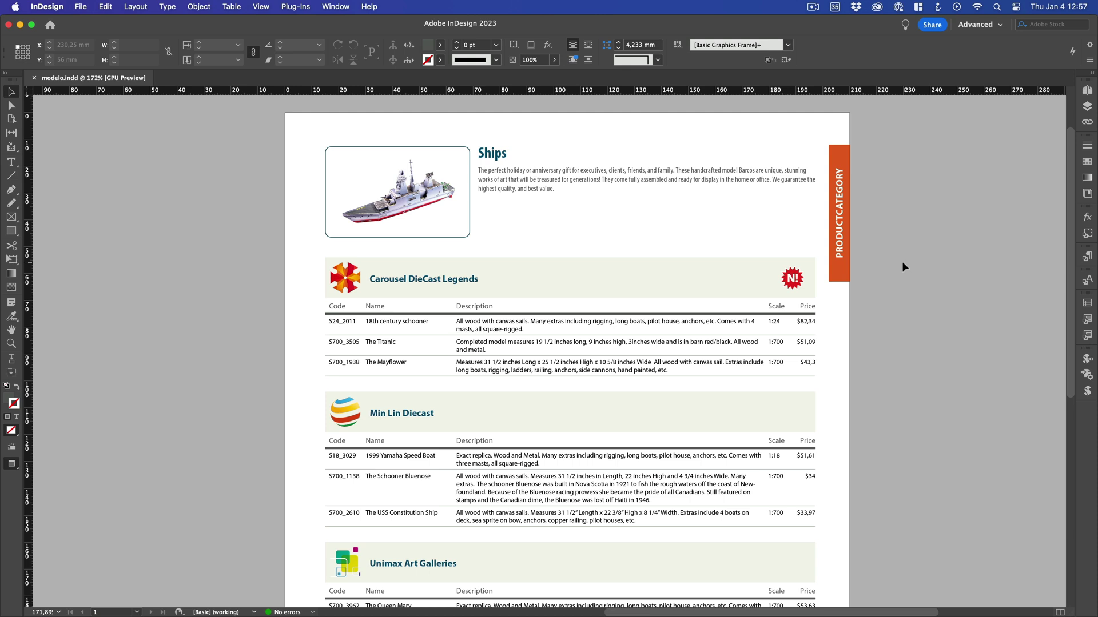
Create a new EasyCatalog Excel data source from File > New, opening the Datos.xlsx workbook
click(83, 8)
mouse_move(88, 24)
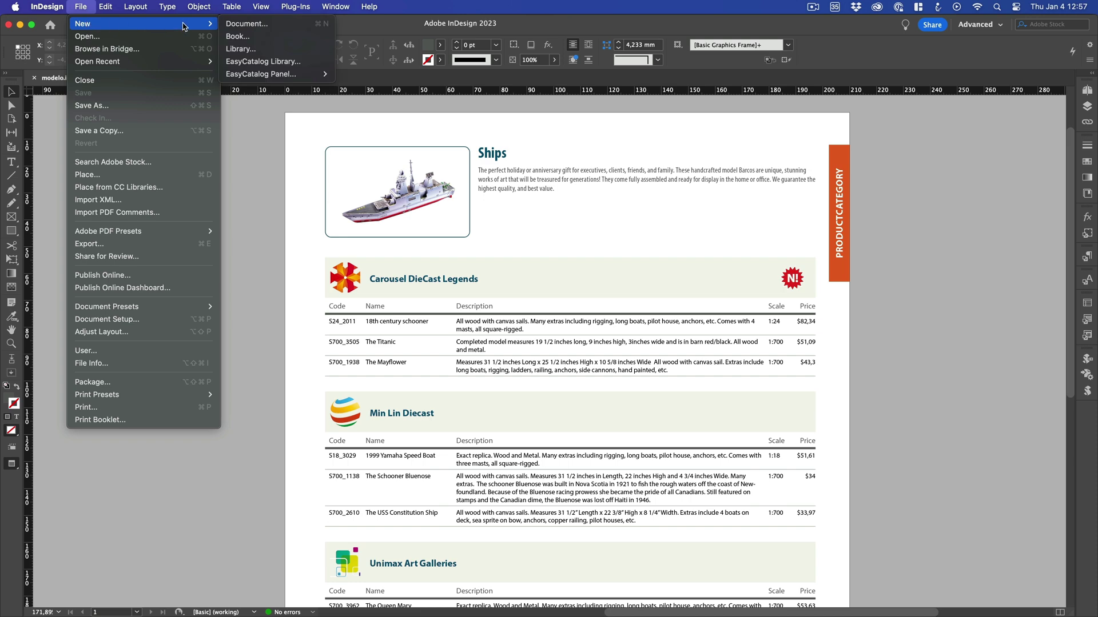
mouse_move(256, 77)
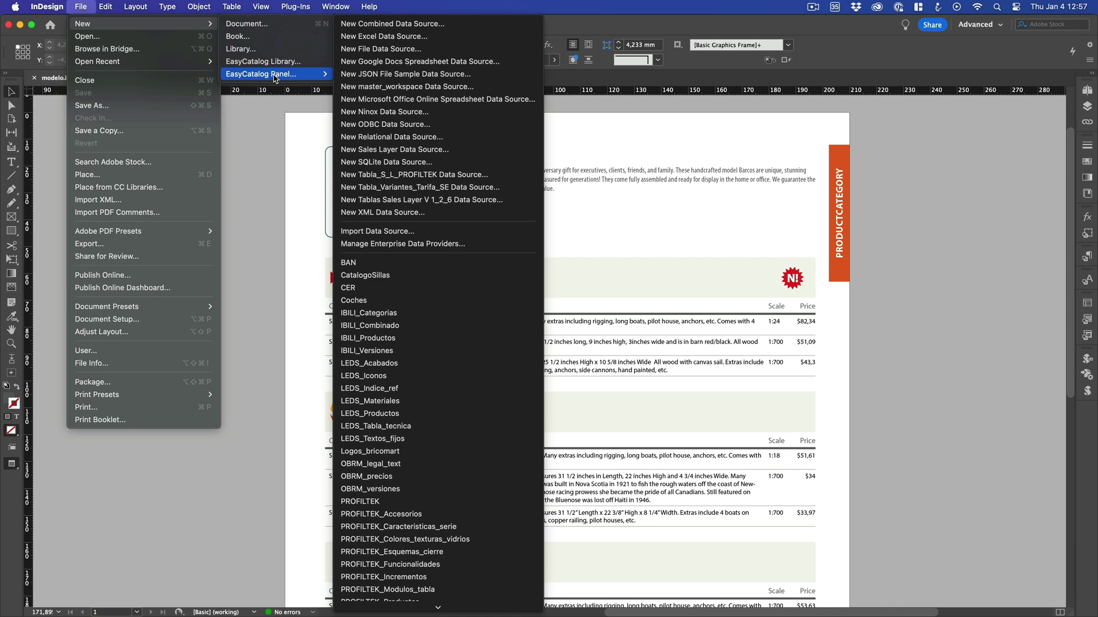
click(353, 37)
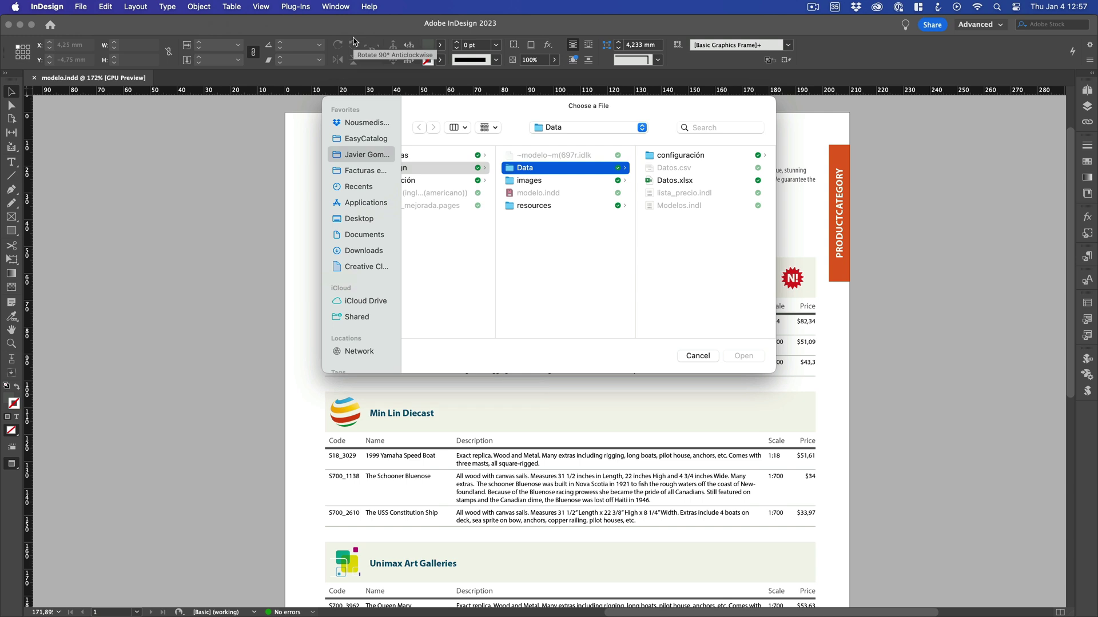
click(667, 182)
click(744, 358)
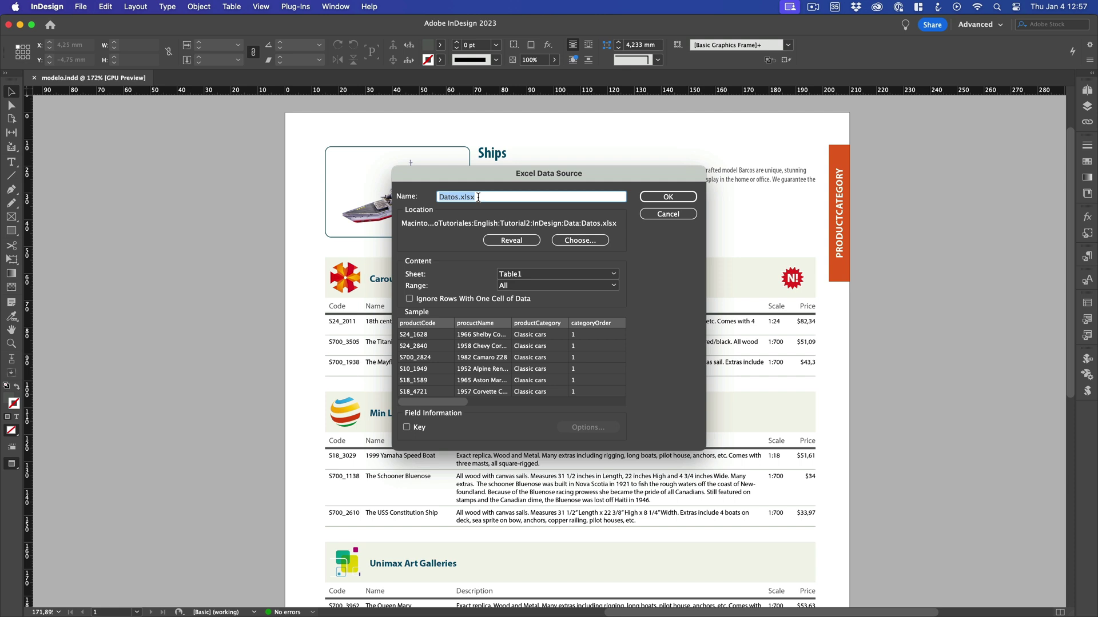
Name the data source 'Miniaturix catalog' and link it to Datos.xlsx in the Data folder
text(Miniatr)
text(rix catalog)
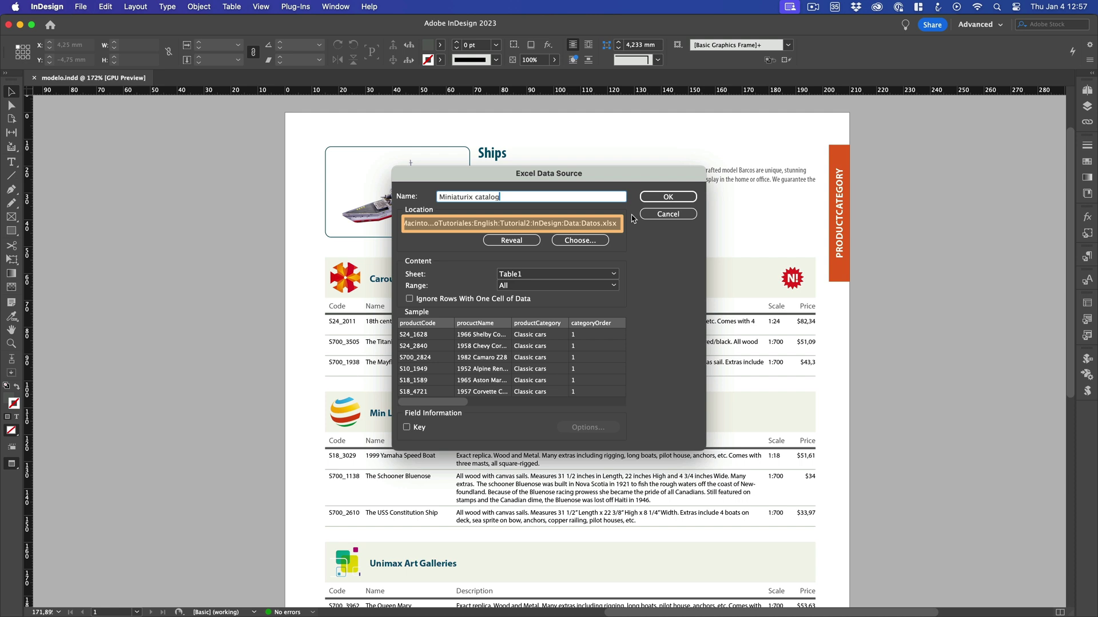
click(527, 242)
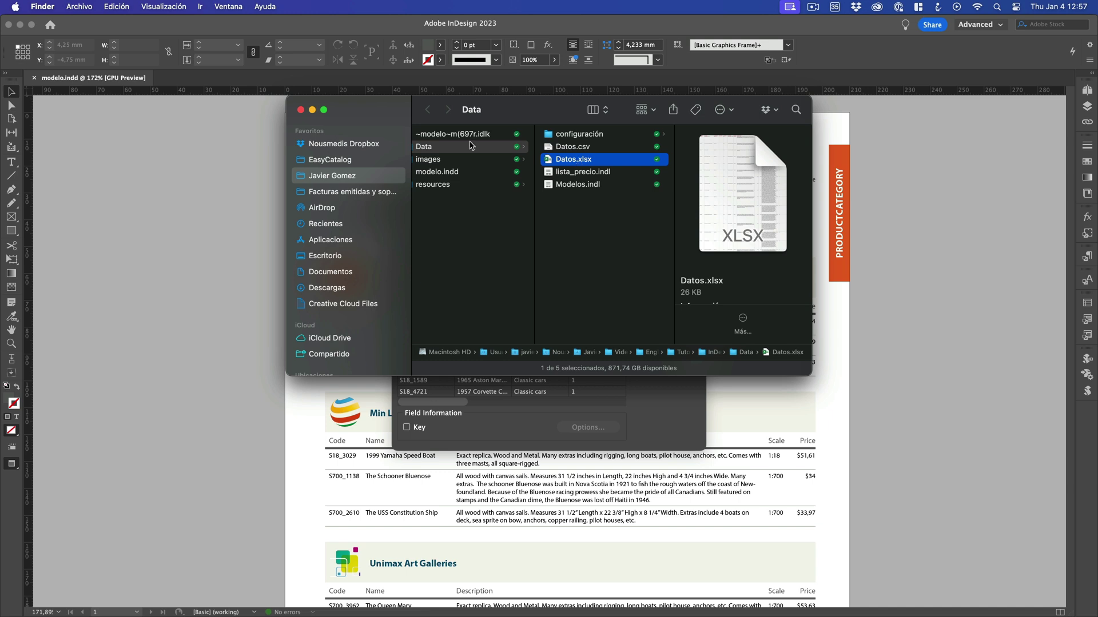
click(300, 110)
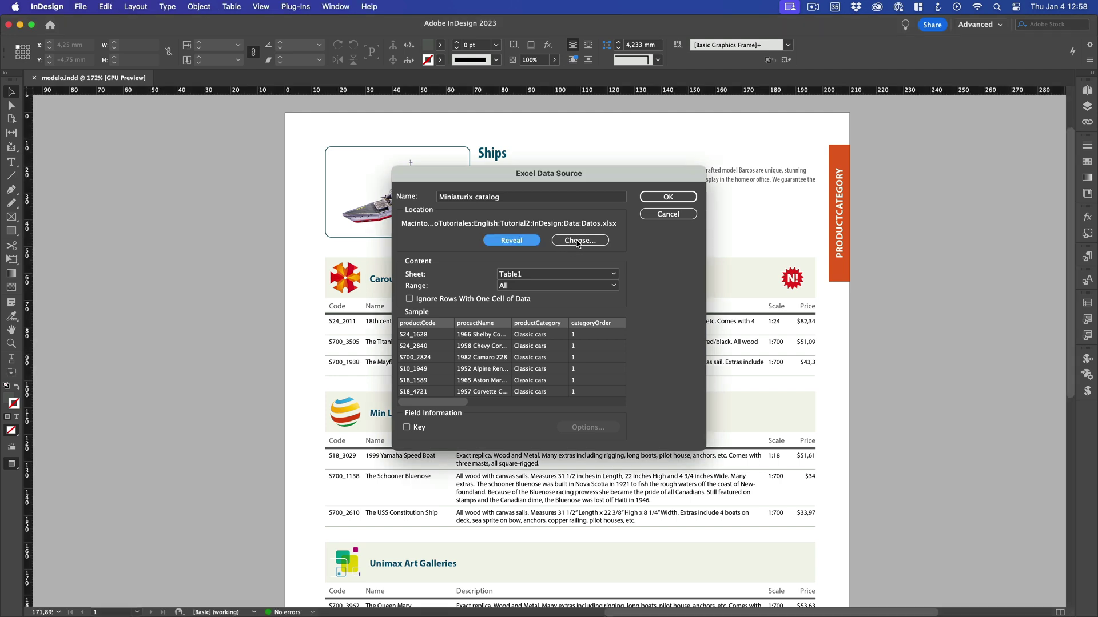
click(578, 241)
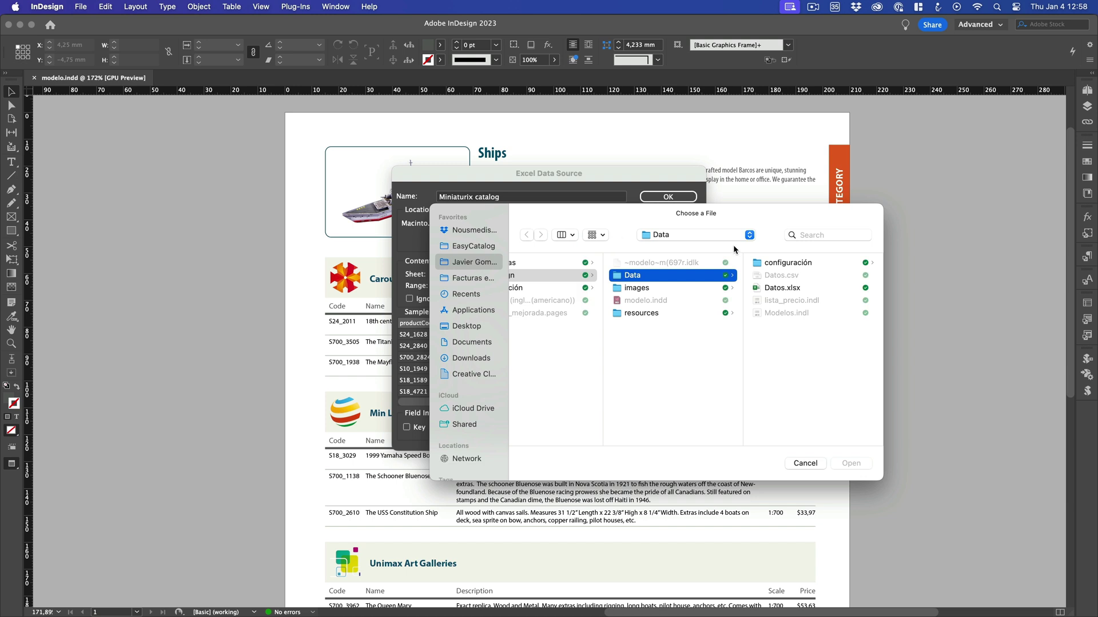
click(782, 288)
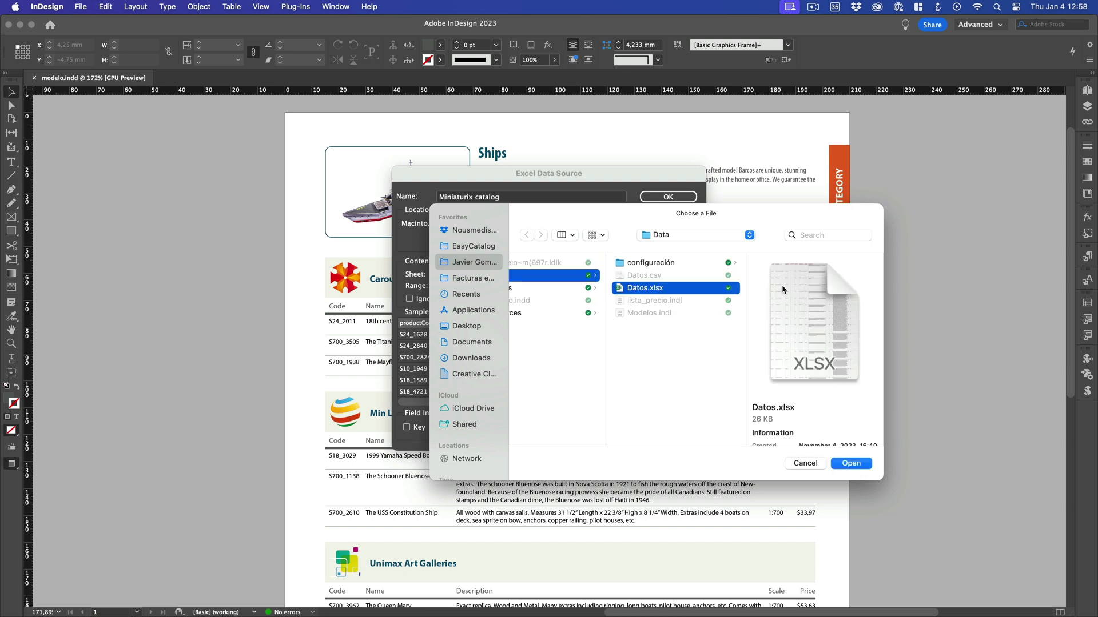
click(861, 463)
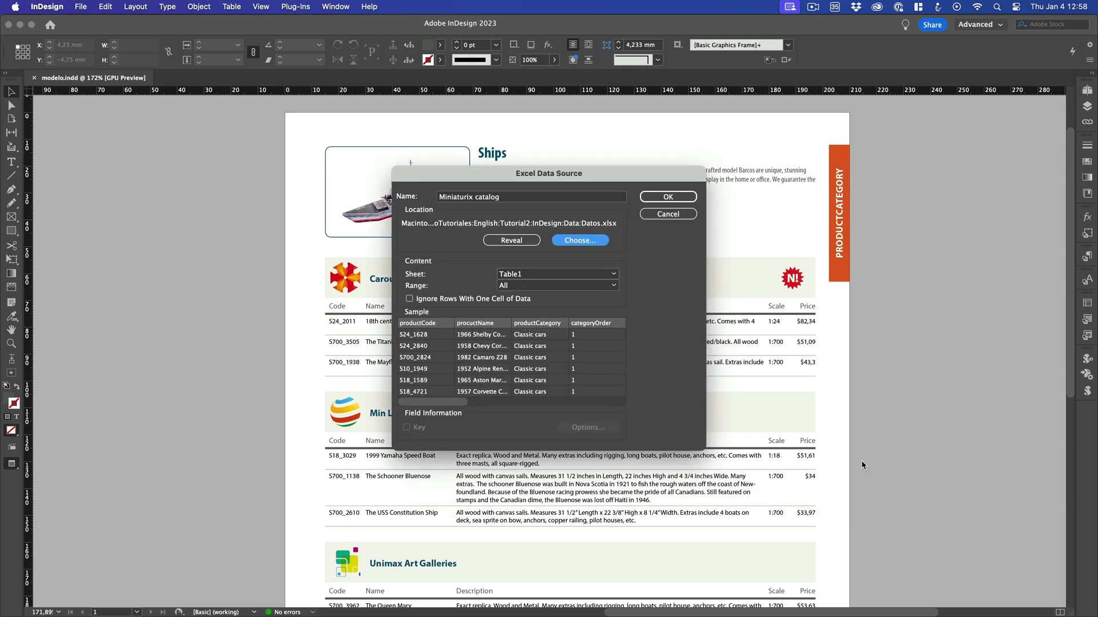
Keep Table1 as the source sheet and ignore rows with only one cell of data
click(542, 275)
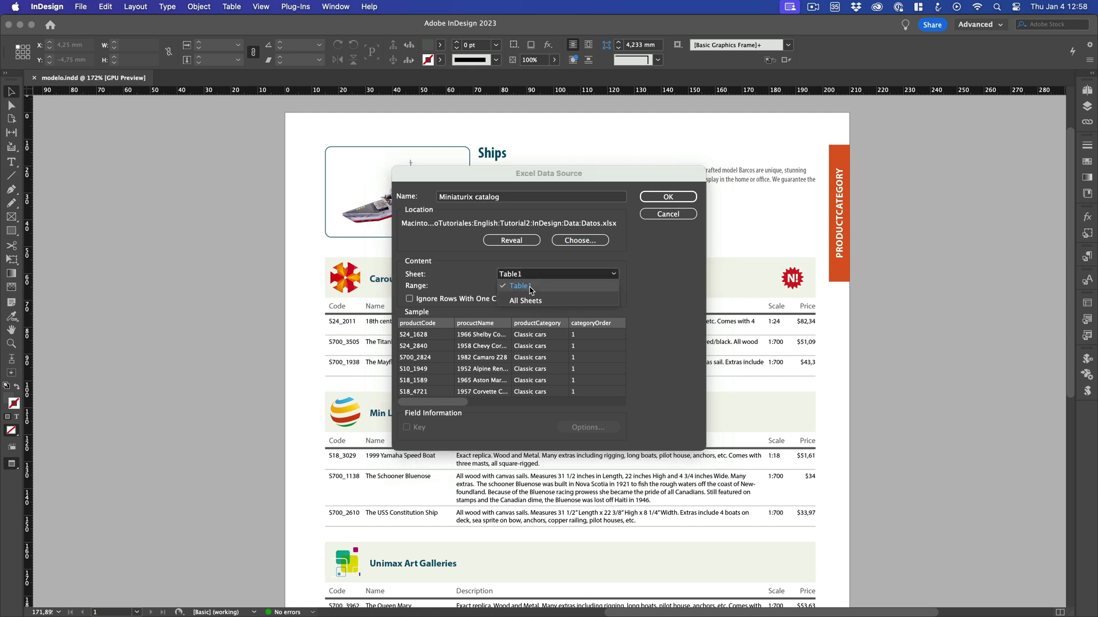
click(530, 288)
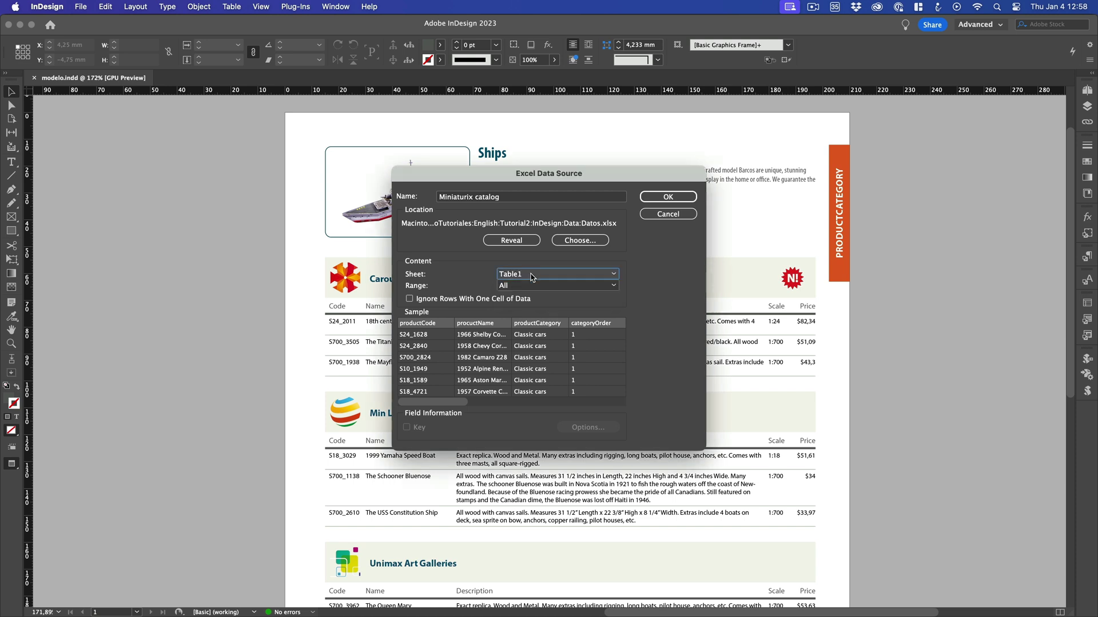
click(409, 299)
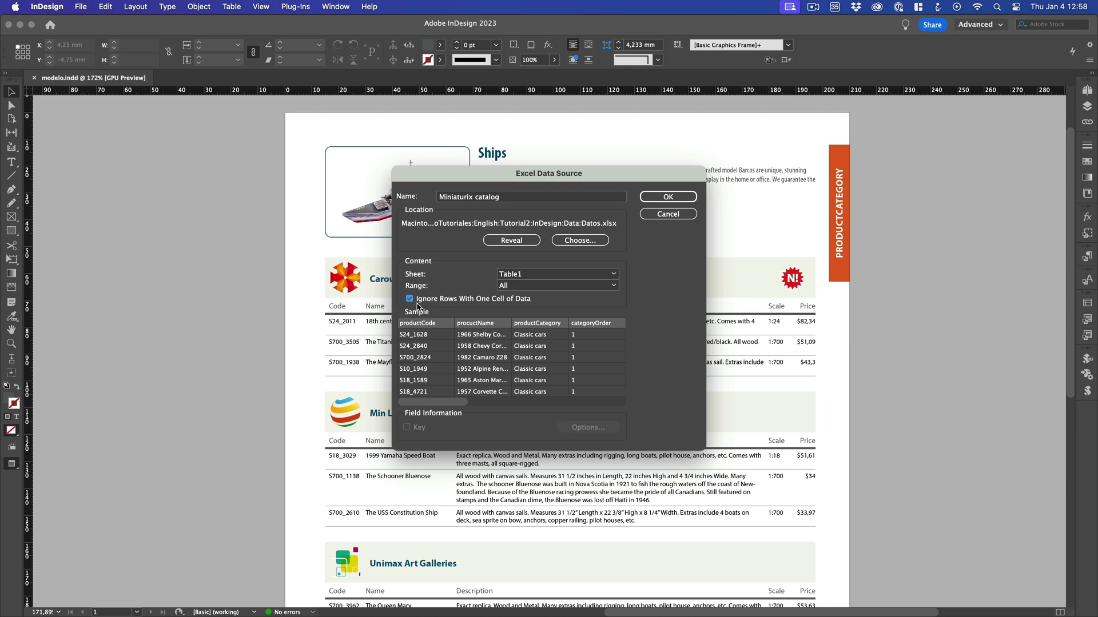
drag(433, 402, 572, 404)
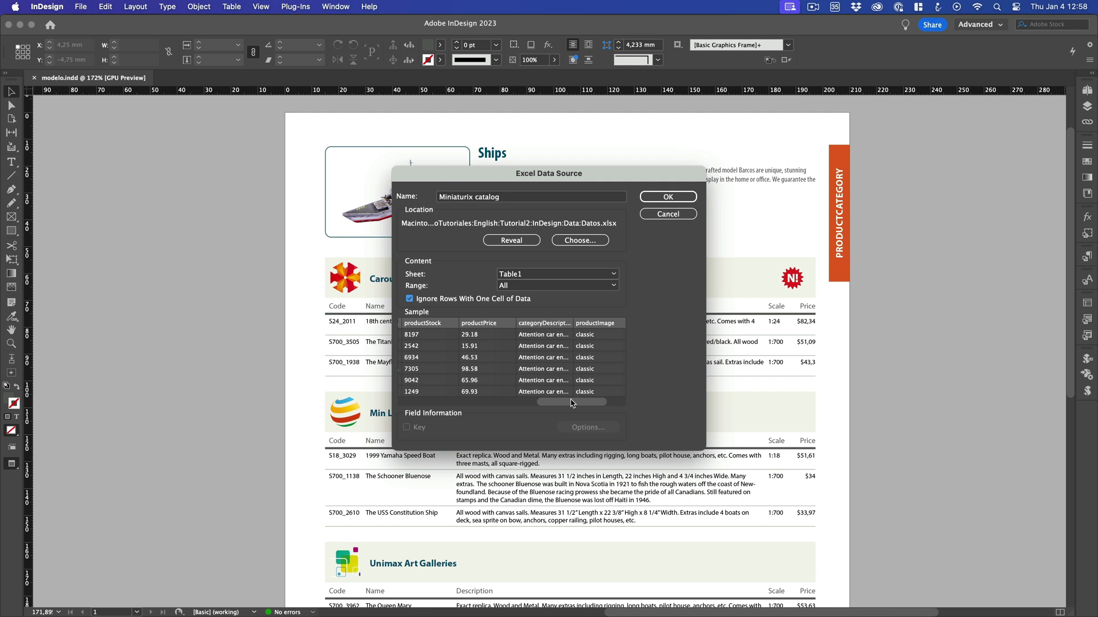
Scroll the sample data right and select the productImage column
scroll(572, 403, left, 3)
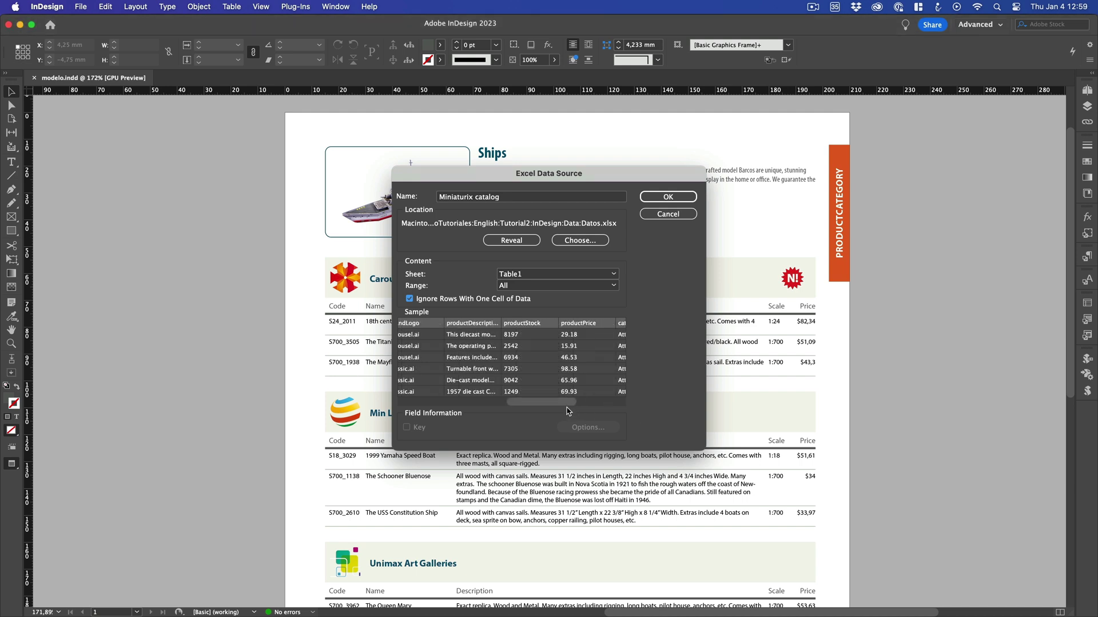
drag(563, 405, 599, 403)
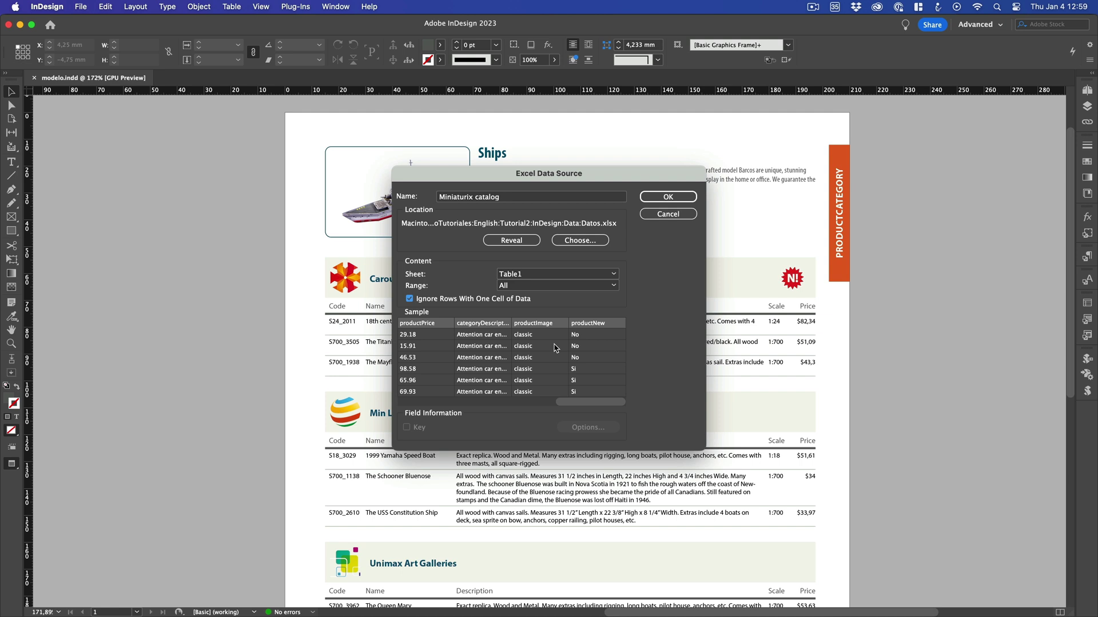
click(543, 325)
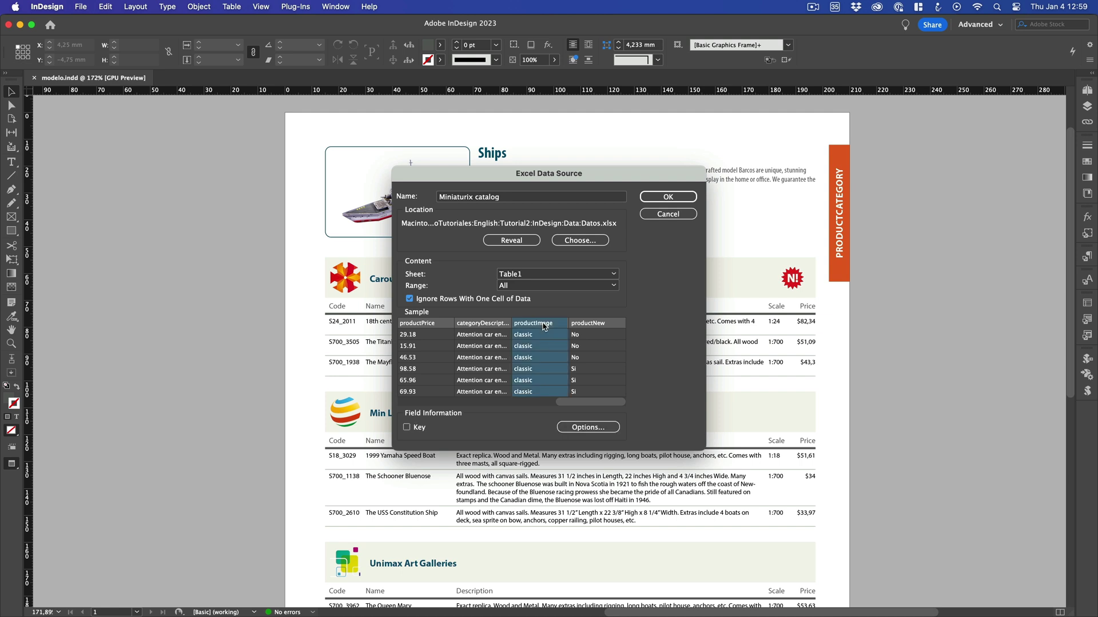
In productImage's Picture Content options, set the picture location to the images folder beside Data
click(585, 428)
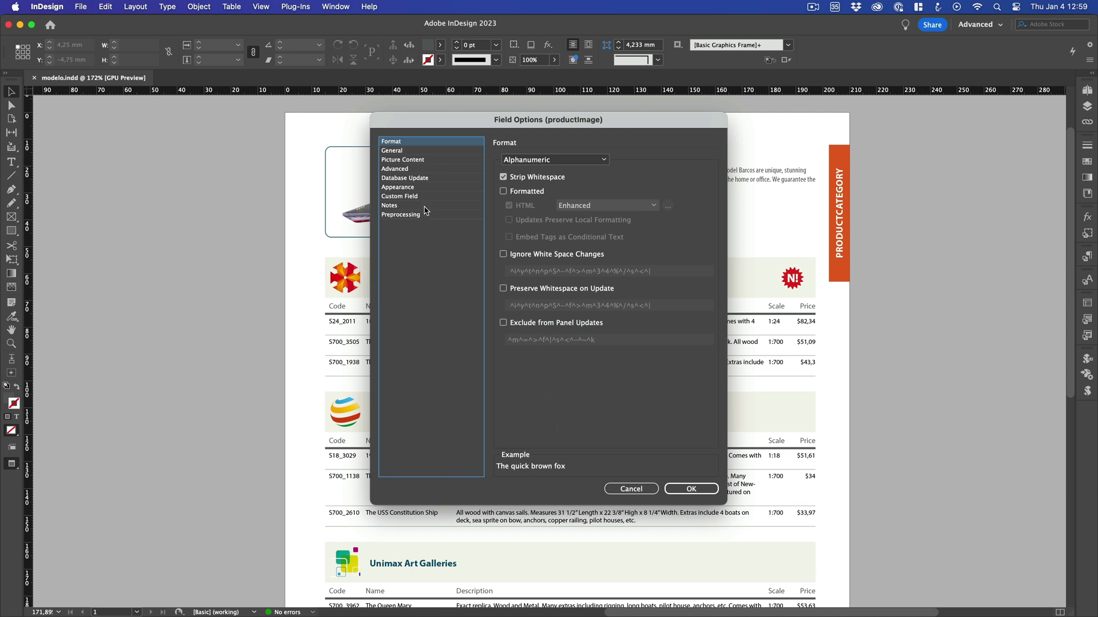
click(416, 162)
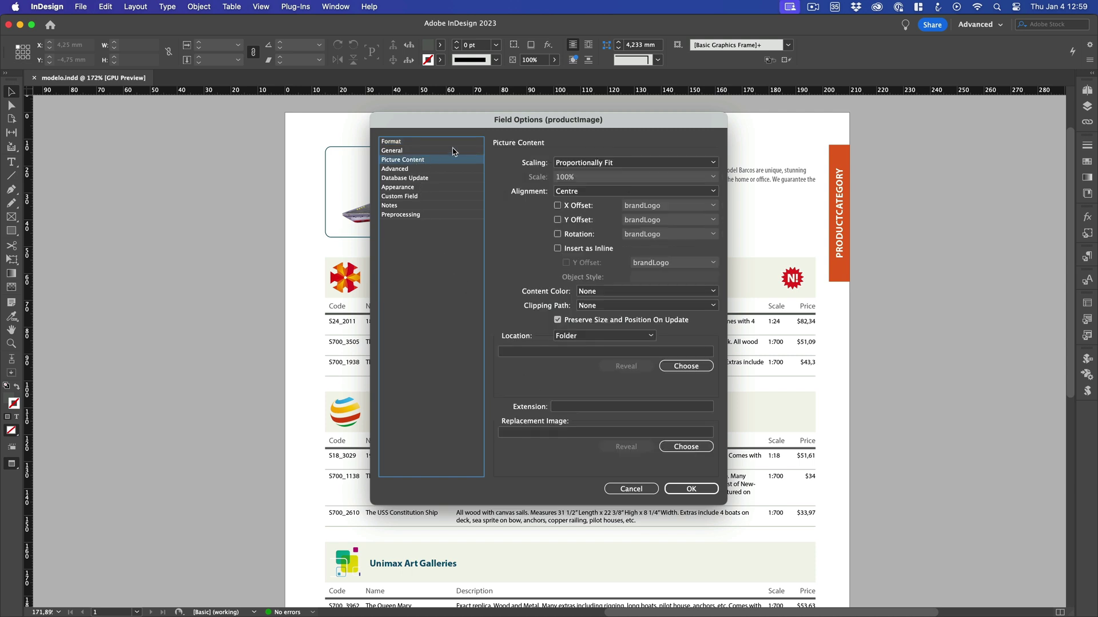
drag(533, 130, 516, 127)
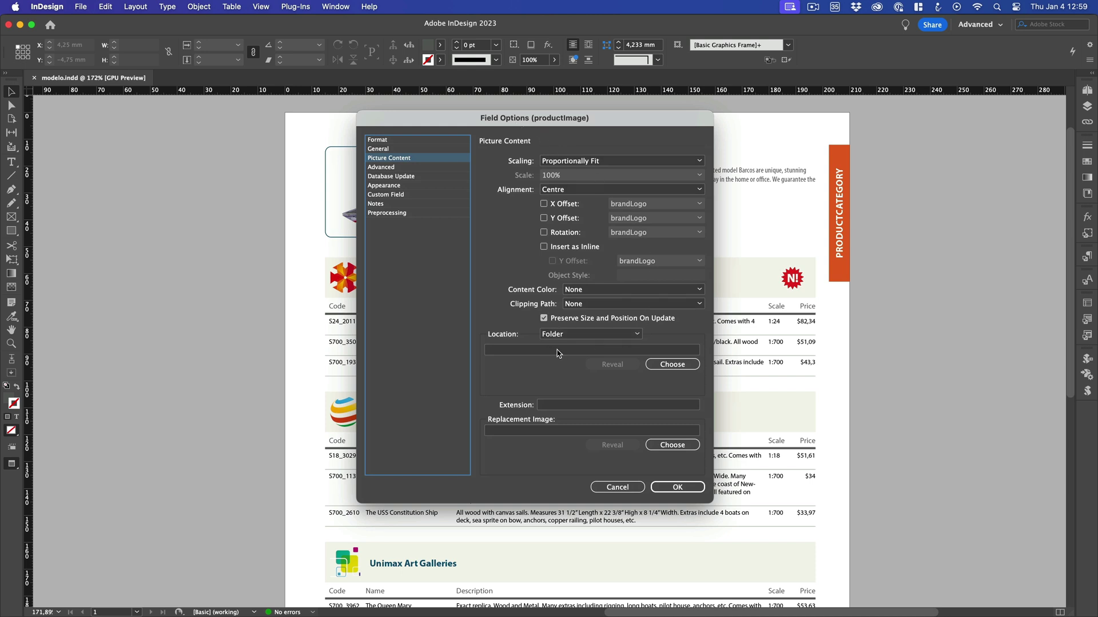
click(664, 365)
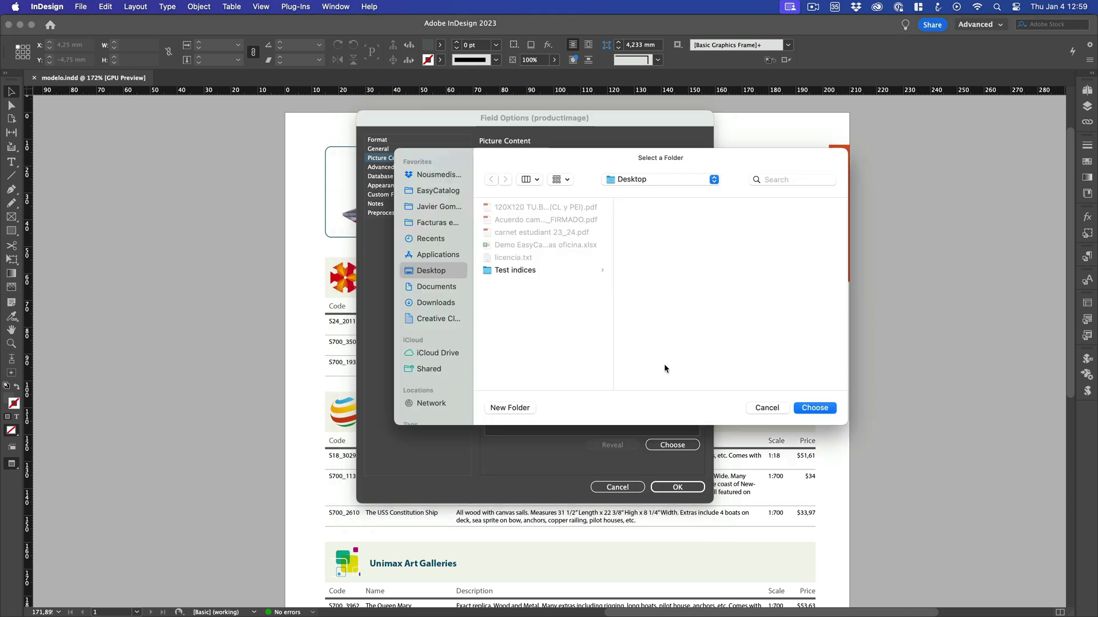
click(640, 181)
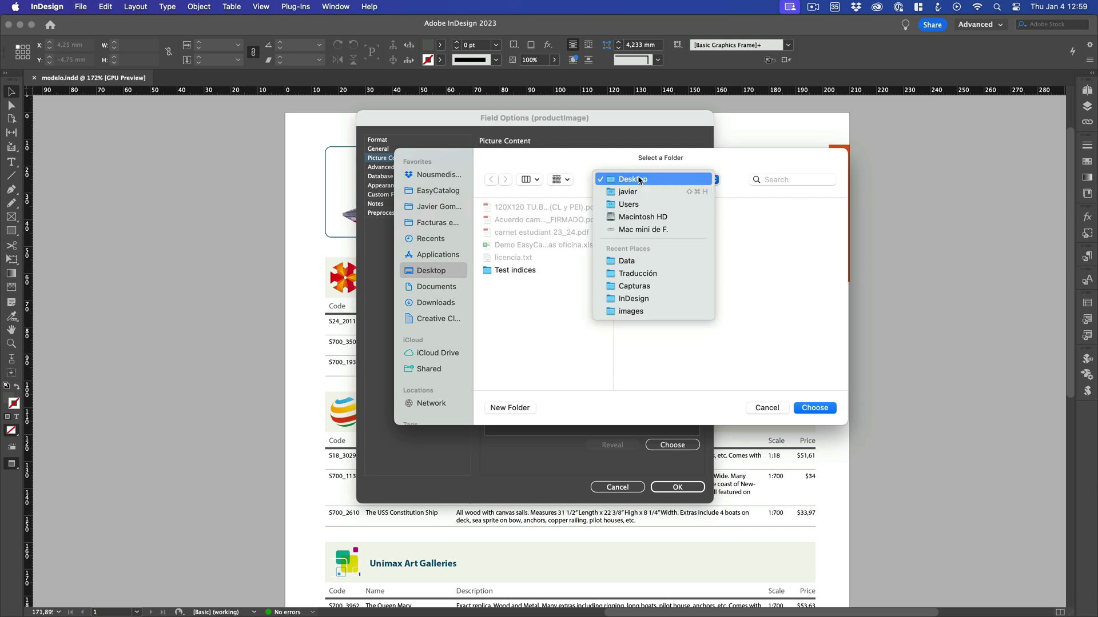
click(639, 261)
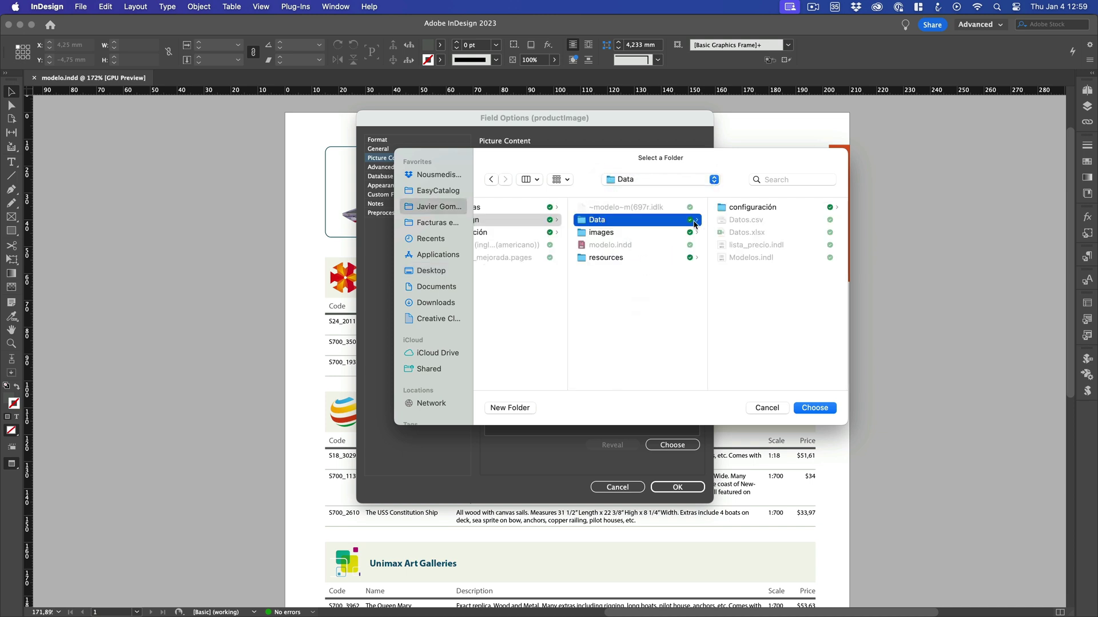
click(654, 233)
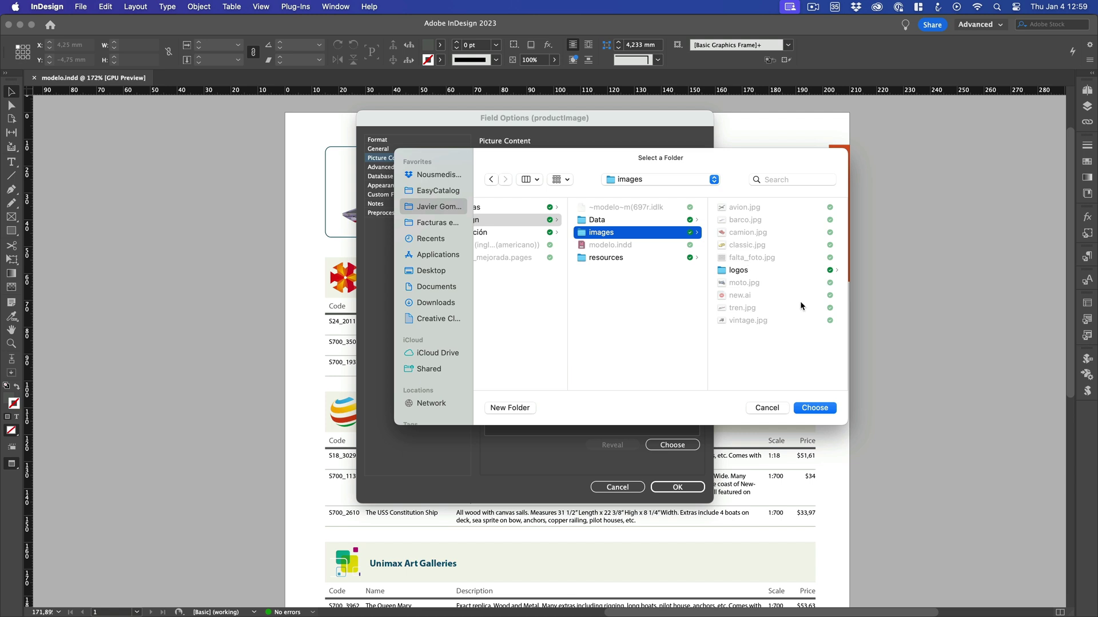
click(812, 406)
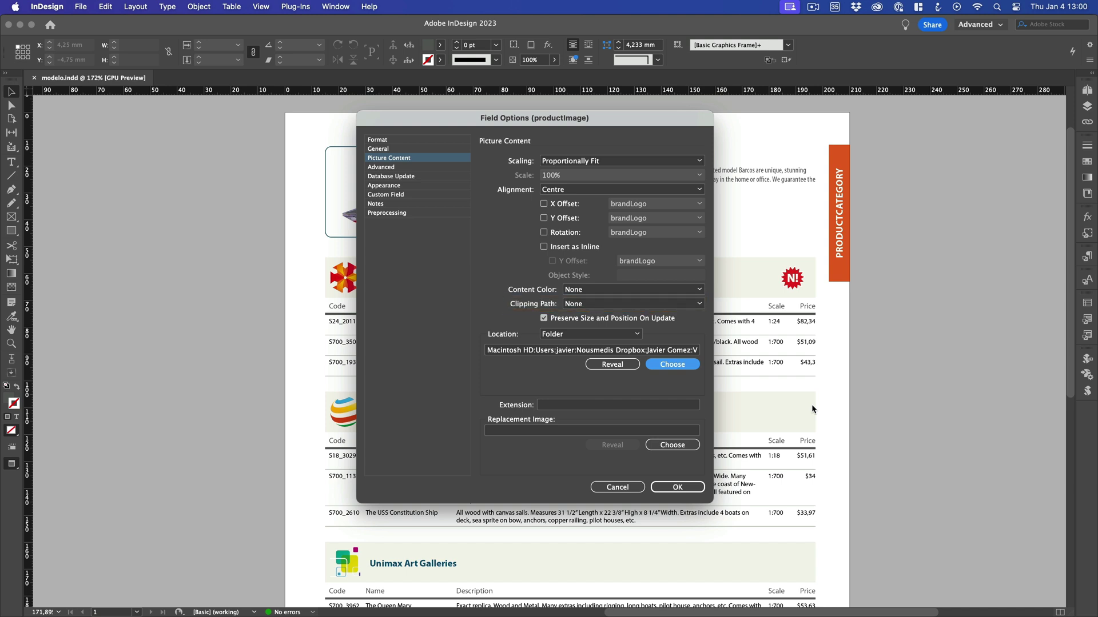
Set the picture file extension to .jpg and add a replacement image for missing pictures
click(559, 404)
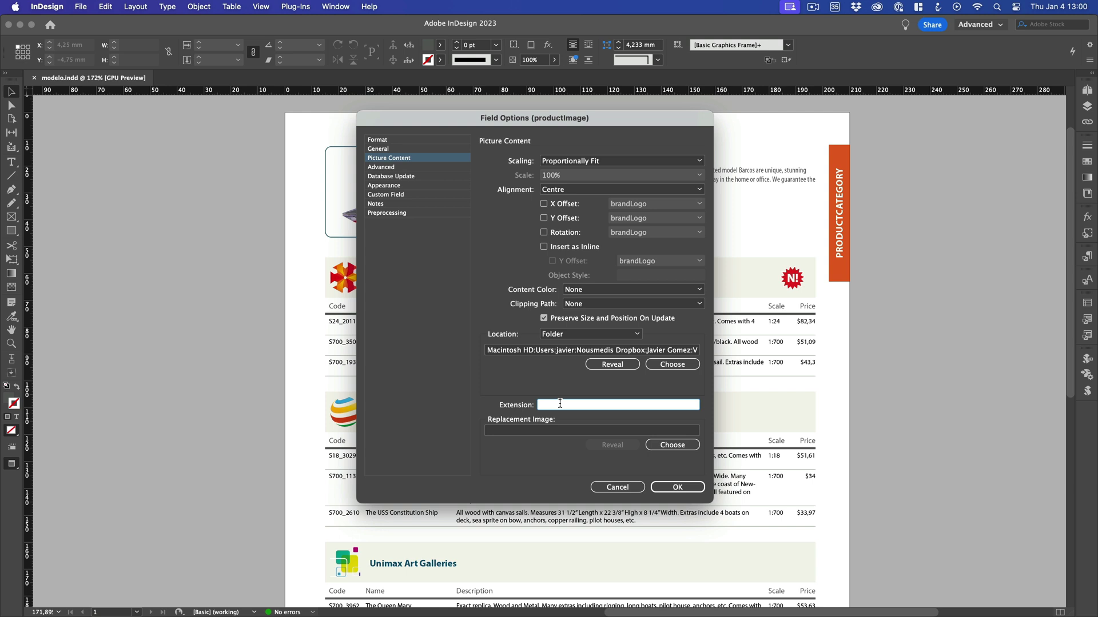
text(.tif;.psd;.jpg;)
key(BackSpace)
key(BackSpace)
key(BackSpace)
key(BackSpace)
key(BackSpace)
key(BackSpace)
key(BackSpace)
key(BackSpace)
key(BackSpace)
key(BackSpace)
key(BackSpace)
key(BackSpace)
key(BackSpace)
key(BackSpace)
text(.jpg)
drag(632, 416, 660, 433)
Confirm the productImage settings, then format the productPrice field as Dollar currency
click(673, 487)
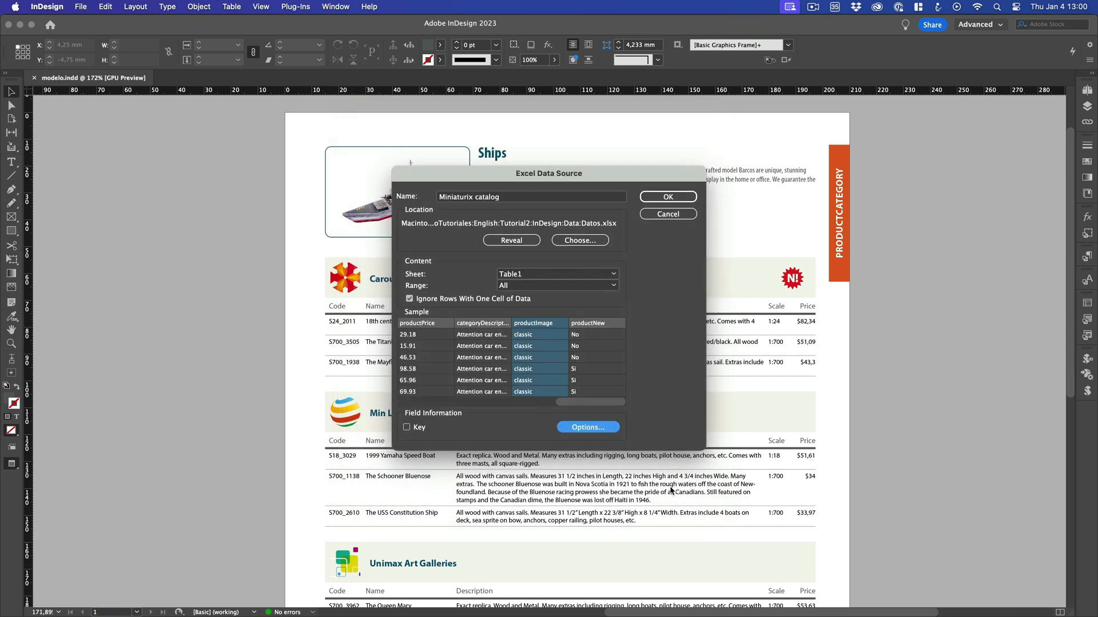
drag(595, 402, 554, 405)
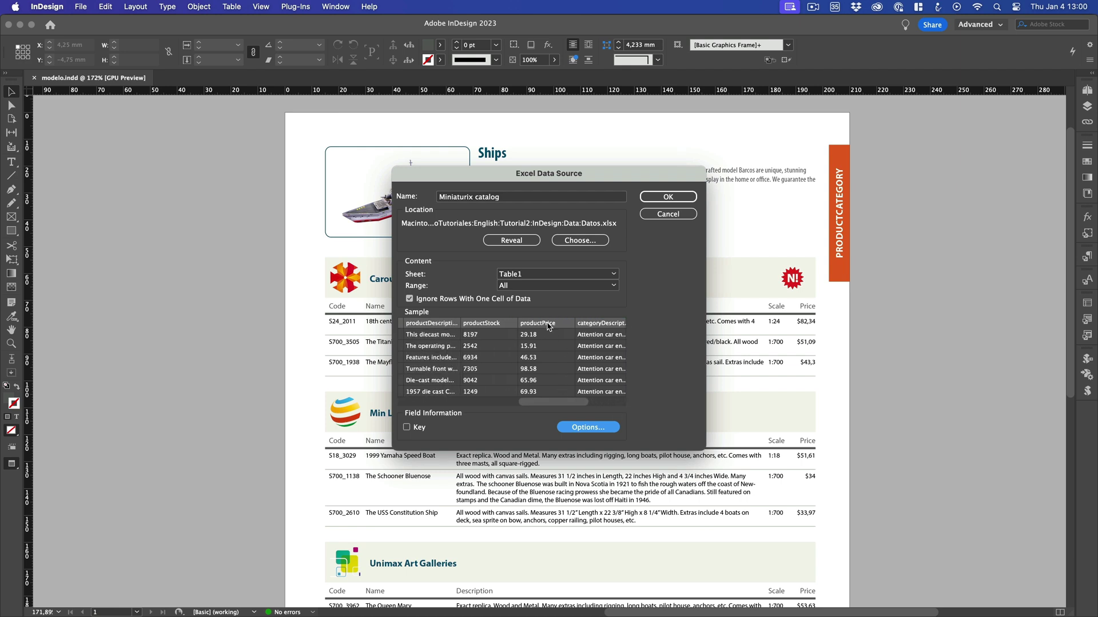
click(548, 324)
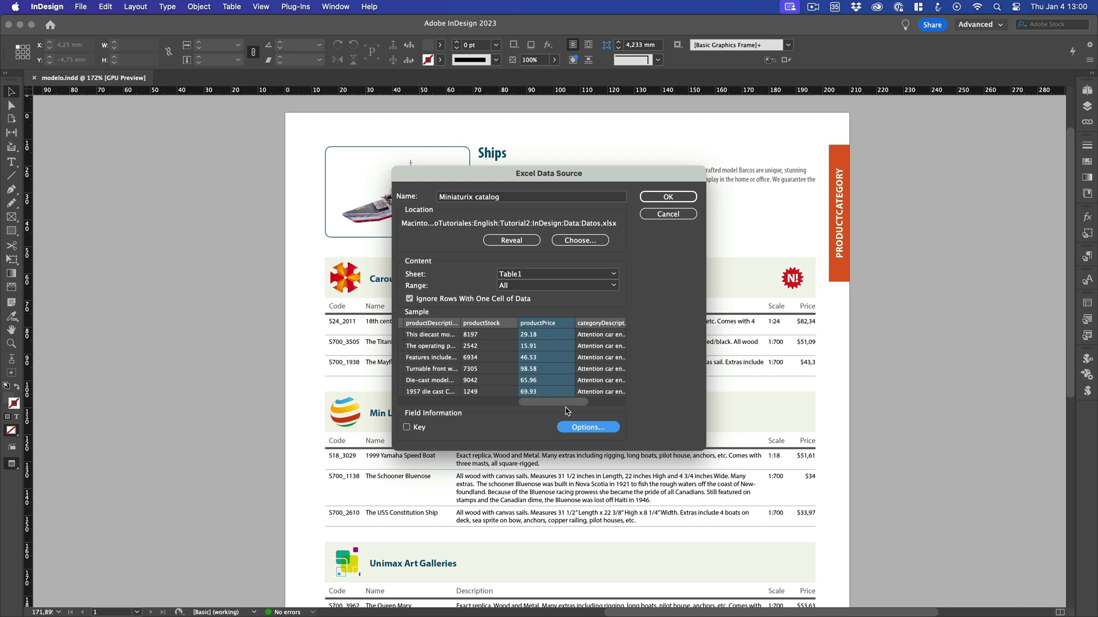
click(577, 429)
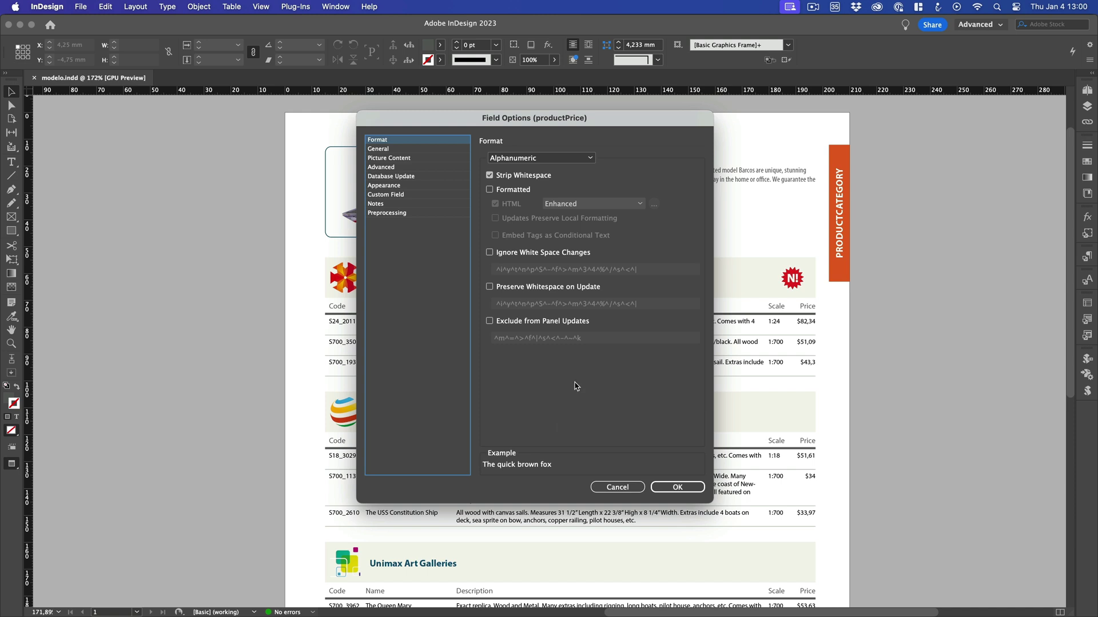
click(498, 162)
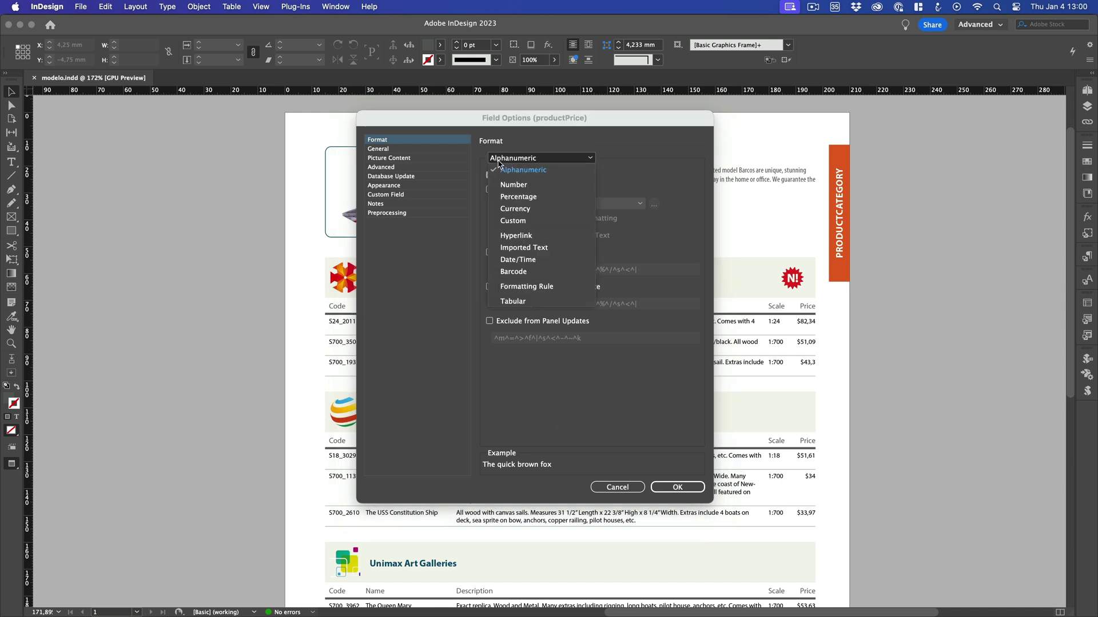
click(511, 210)
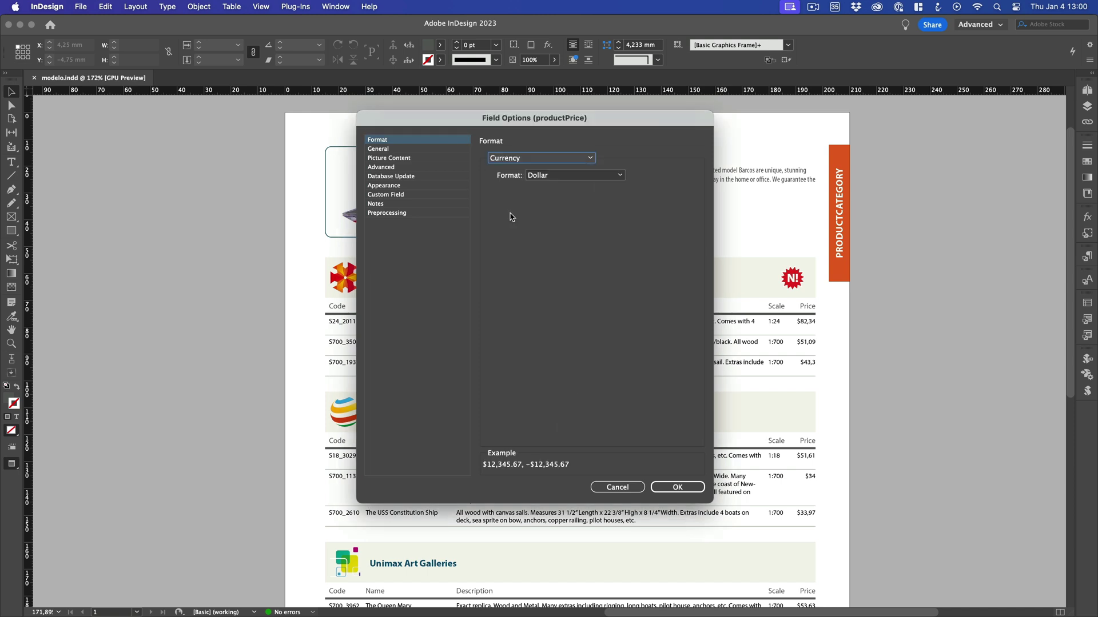
click(548, 176)
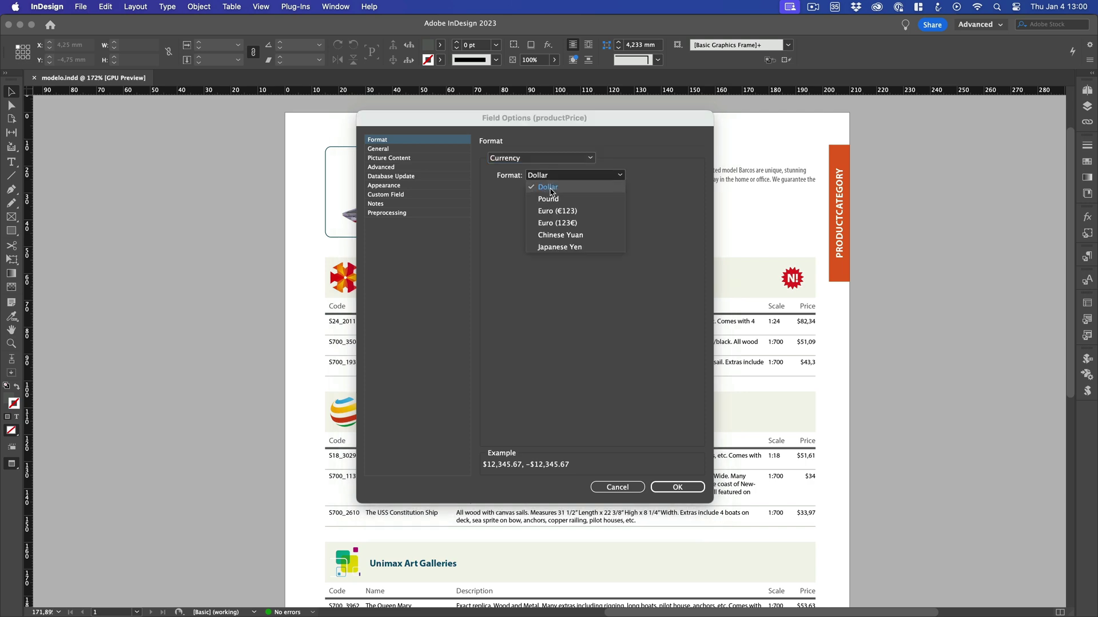
click(550, 189)
click(686, 488)
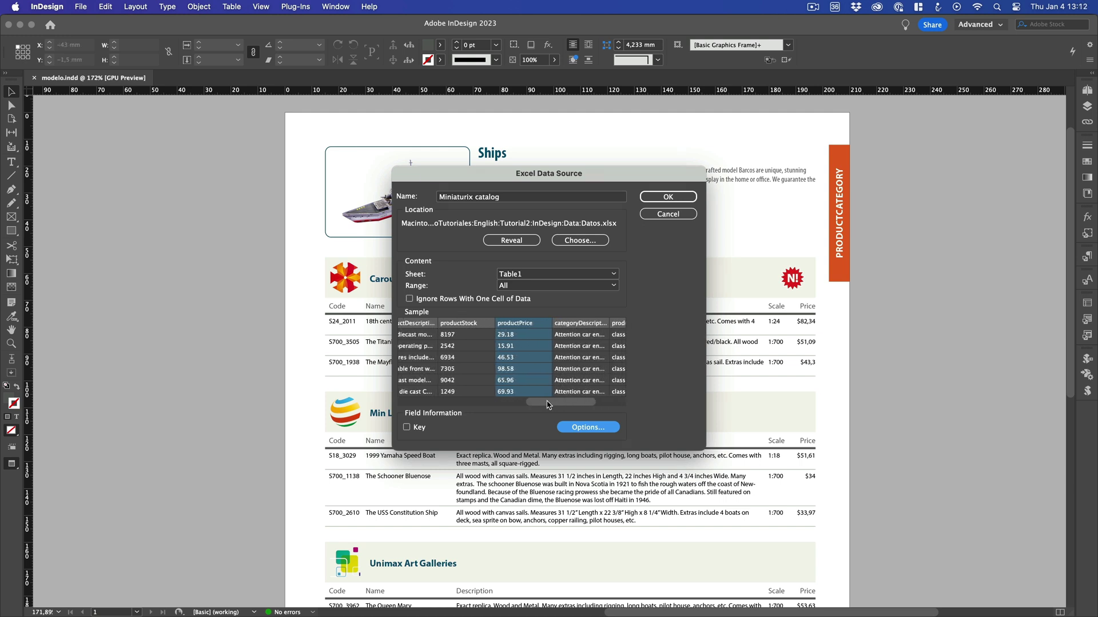
Select the productNew column and show the General page of its field options
drag(547, 404, 589, 406)
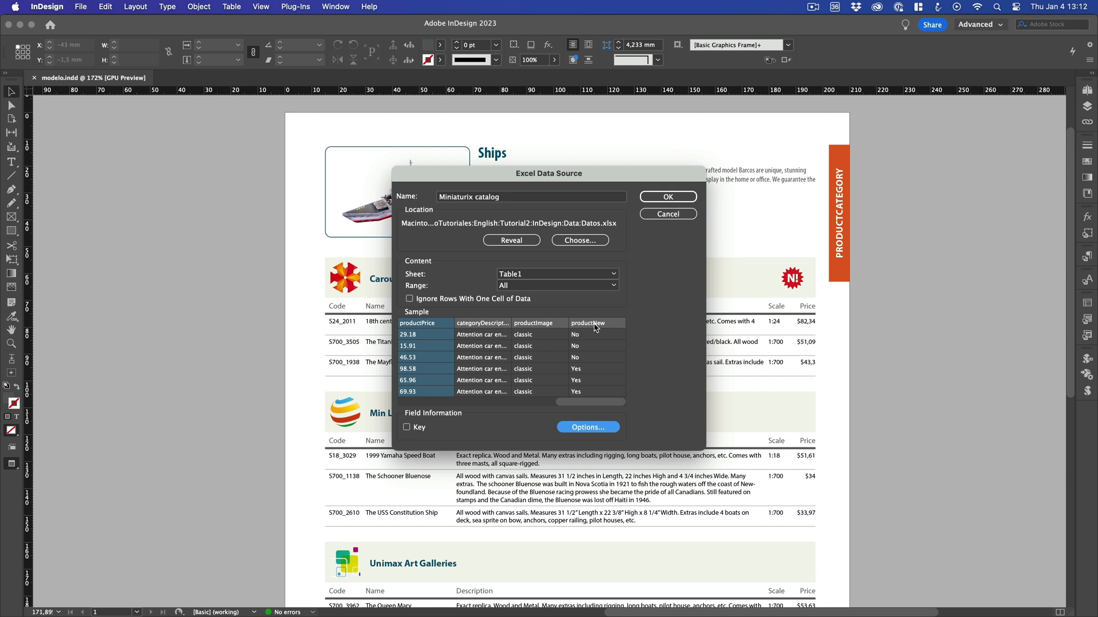
click(595, 325)
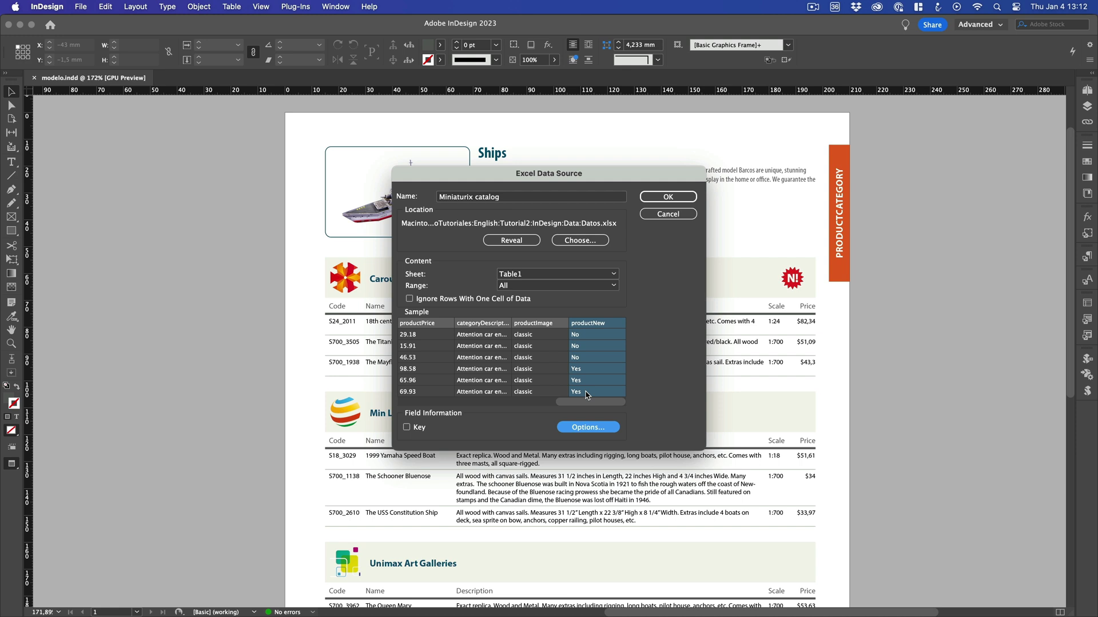
click(602, 428)
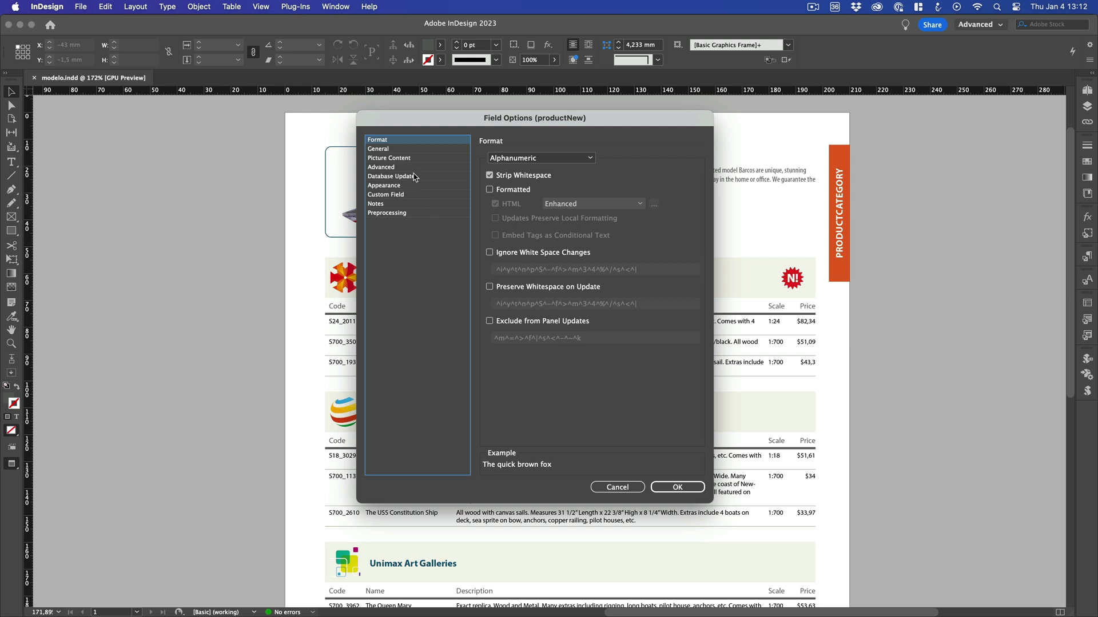
click(414, 149)
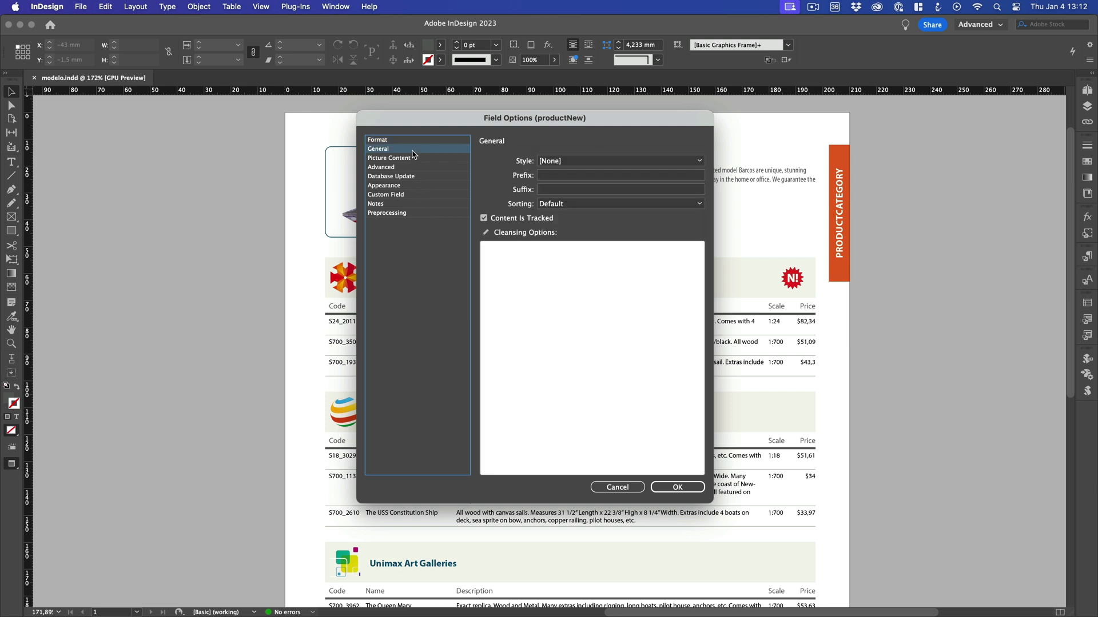
Enter the productNew cleansing rule 'No=;Yes=new.ai;'
click(506, 258)
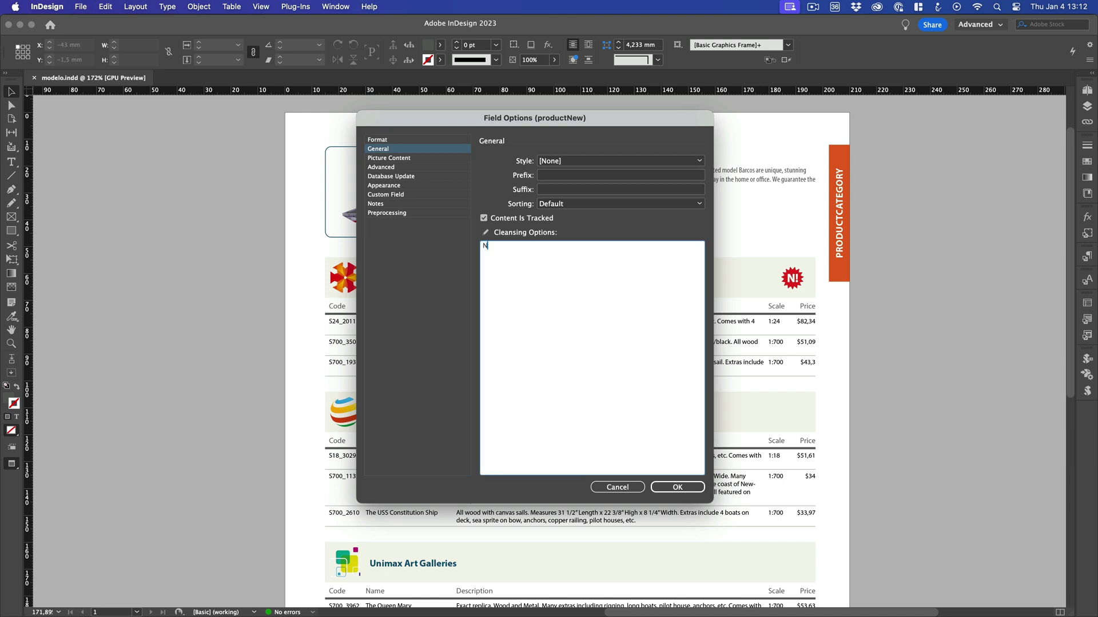
text(No=)
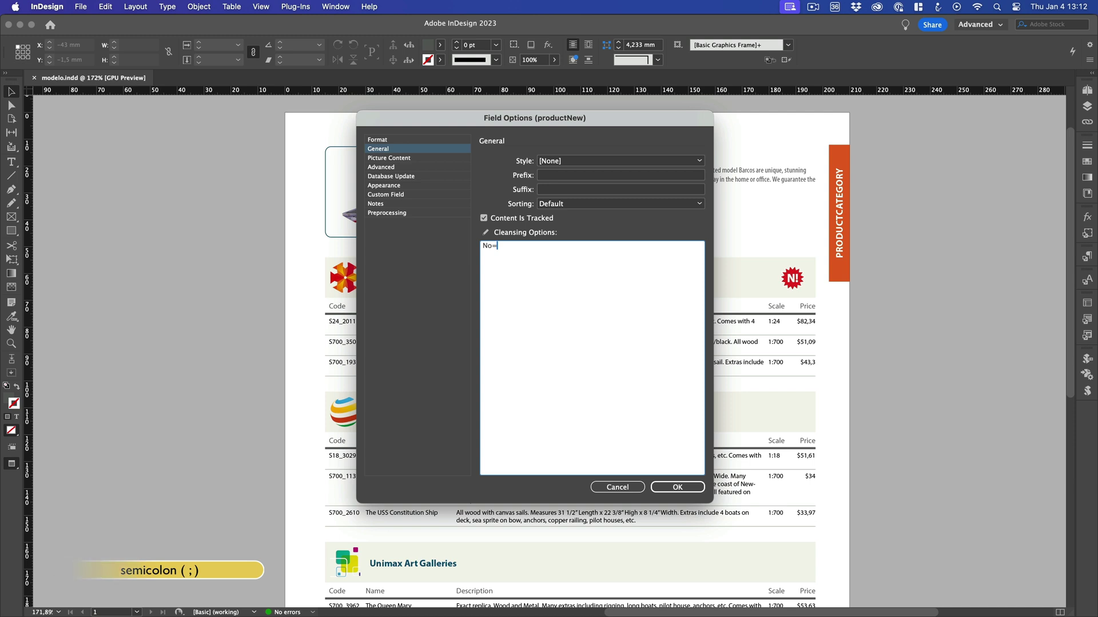
text(;Yes)
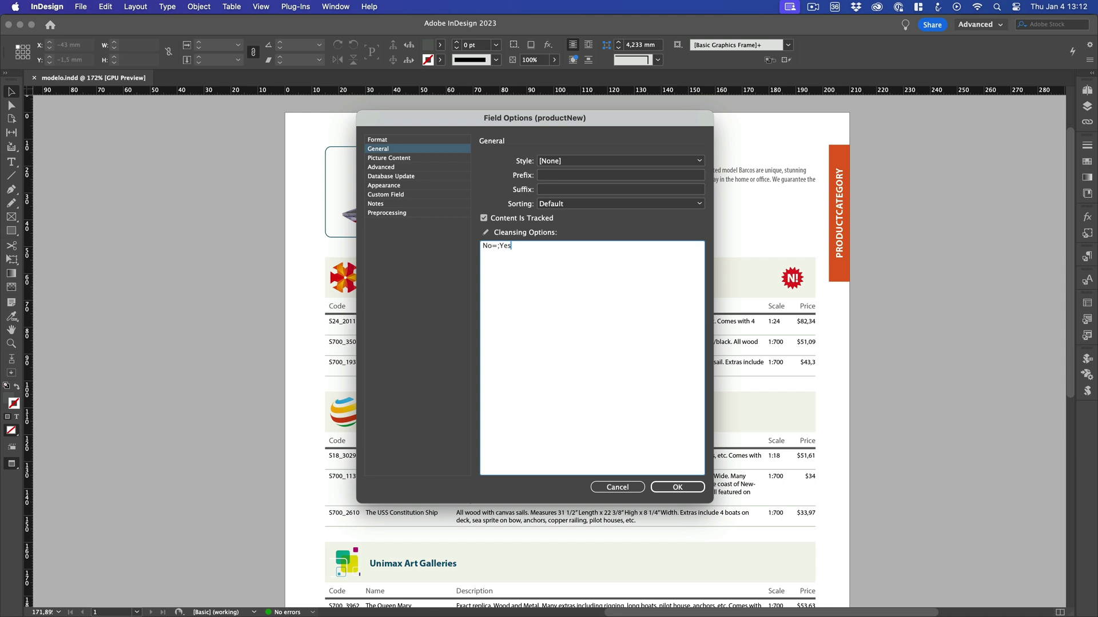
text(=new.ai;)
Set productNew to picture content located in the images folder, then show its Advanced settings
click(438, 160)
click(667, 362)
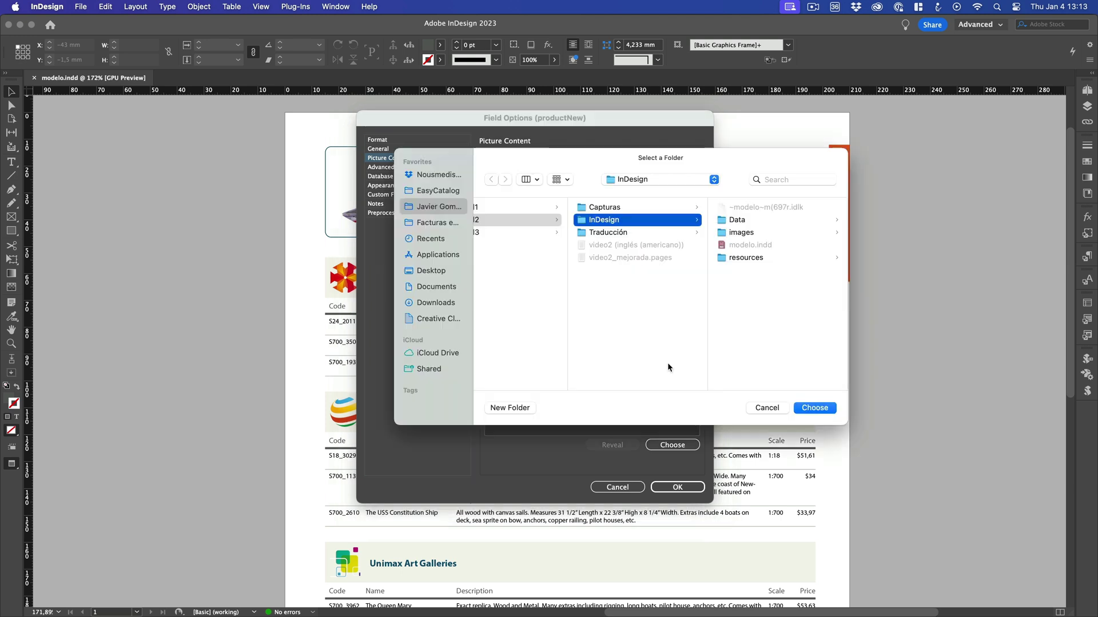
click(730, 233)
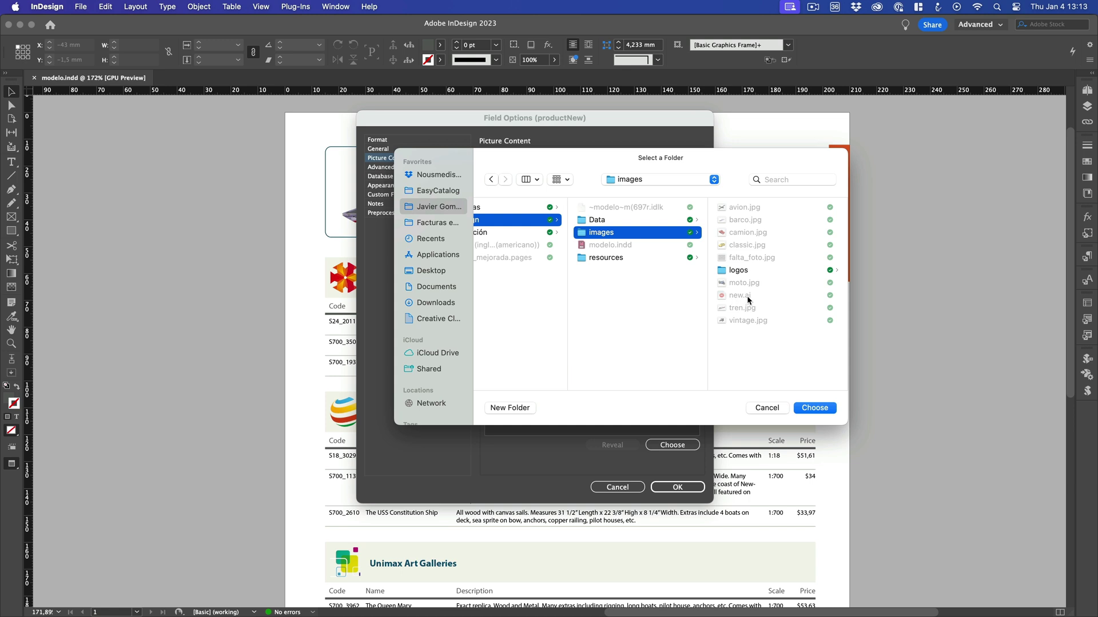
click(825, 408)
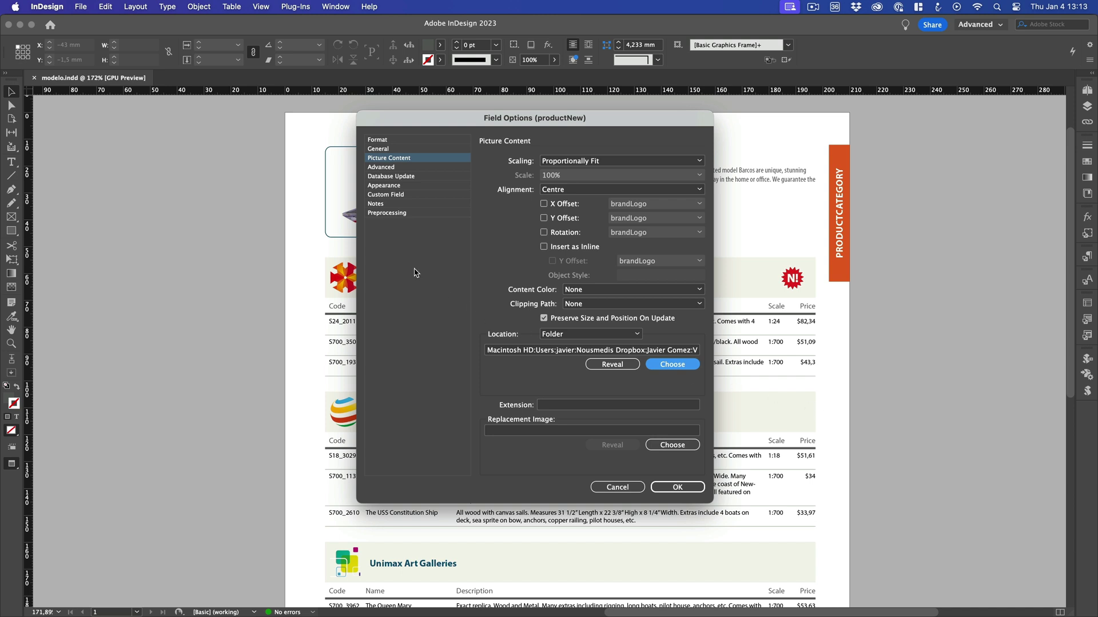
click(389, 168)
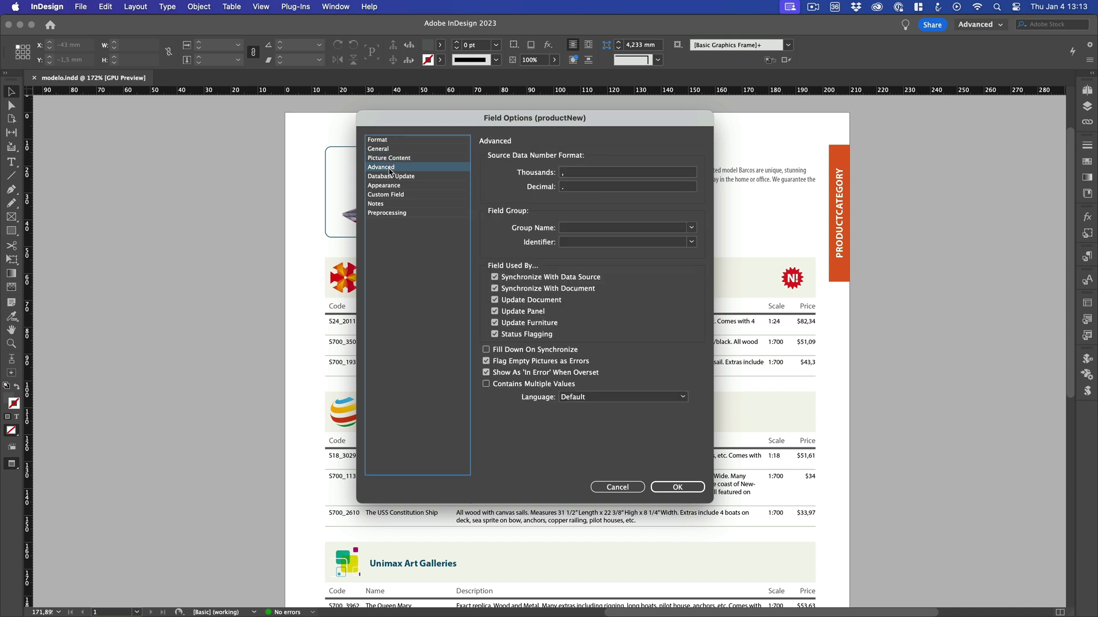
Disable Flag Empty Pictures as Errors for productNew, apply it, and scroll the Sample table left
click(487, 361)
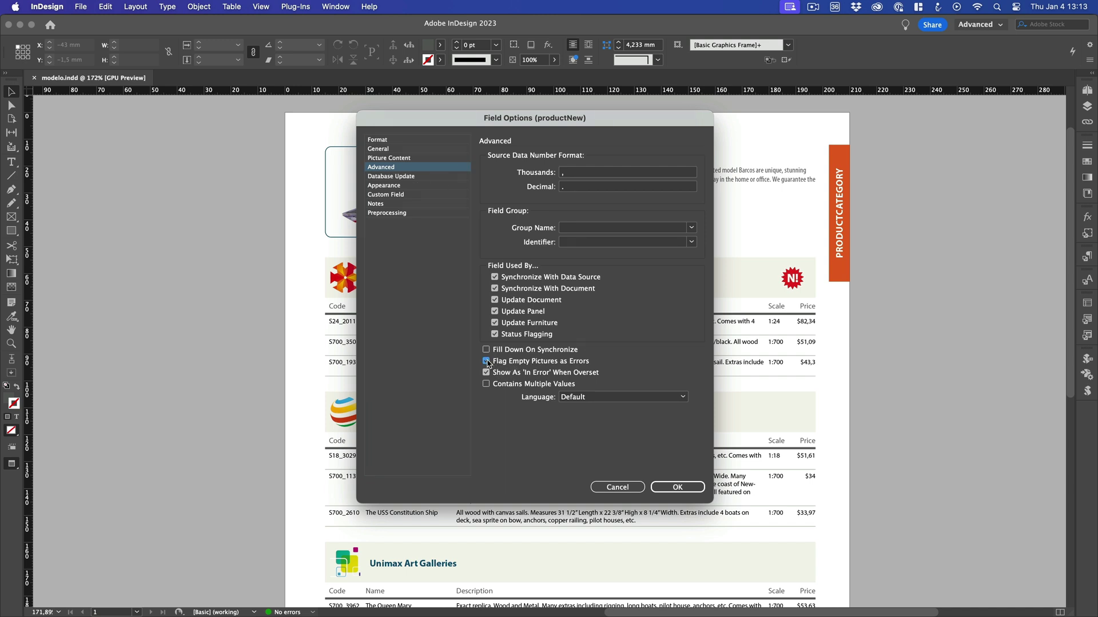
click(687, 490)
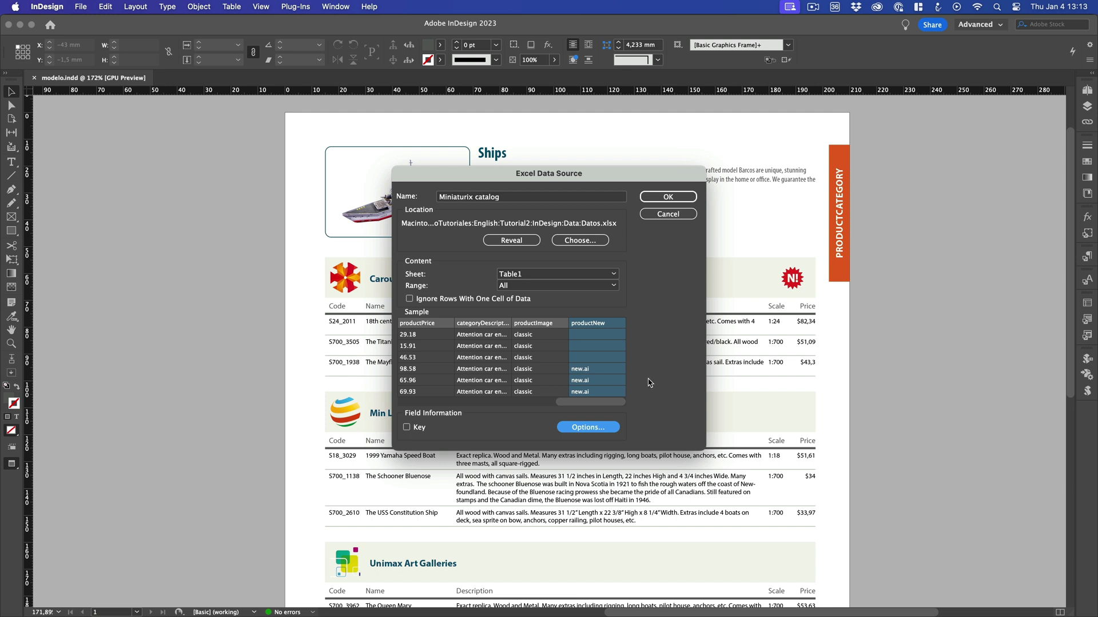
drag(612, 404, 430, 403)
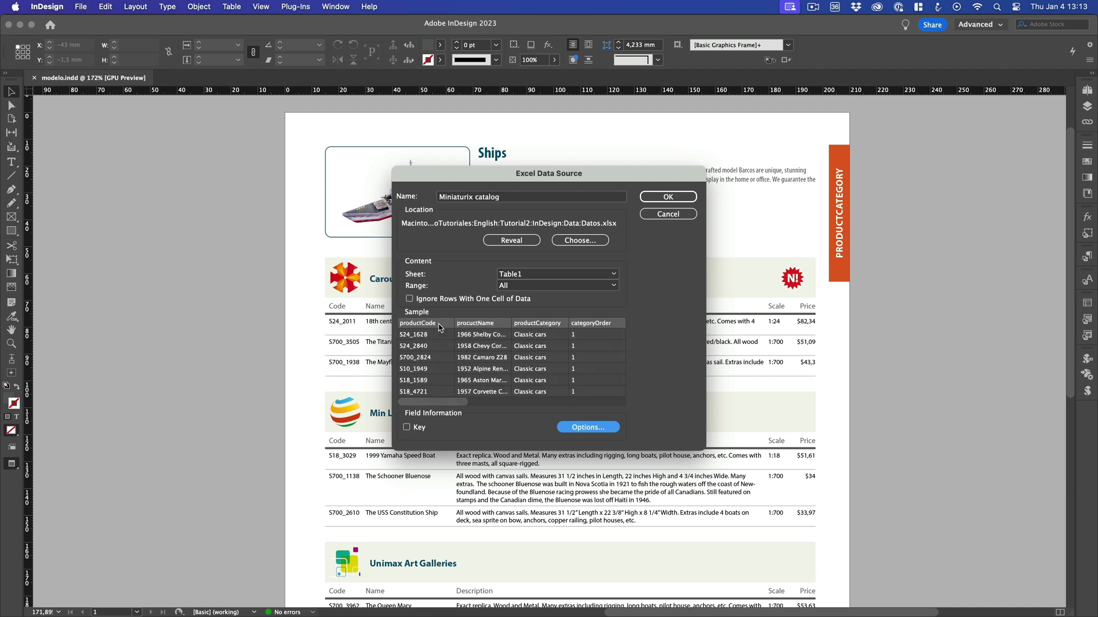
Mark the productCode column as the Key field
click(439, 324)
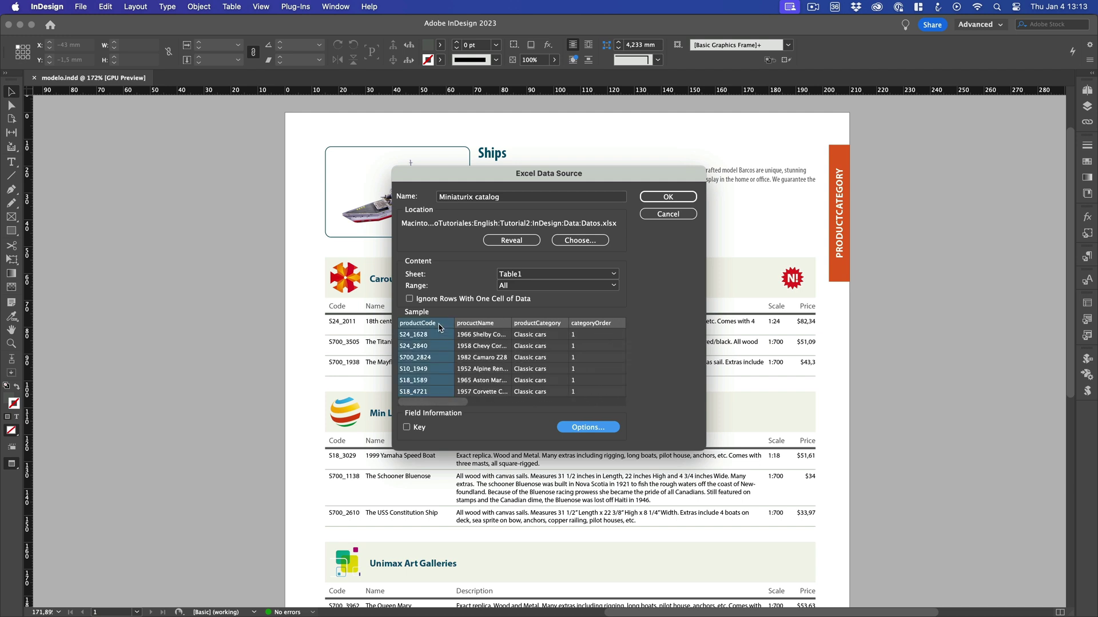
click(407, 428)
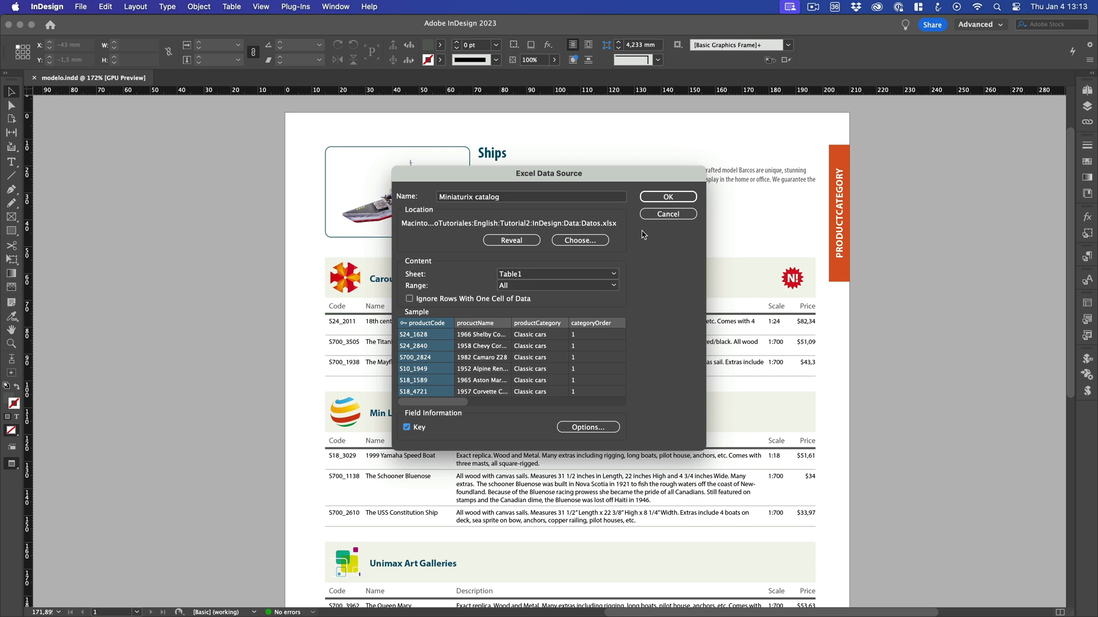
Confirm the data source settings and enlarge the Miniaturix catalog panel to fill most of the window
click(665, 200)
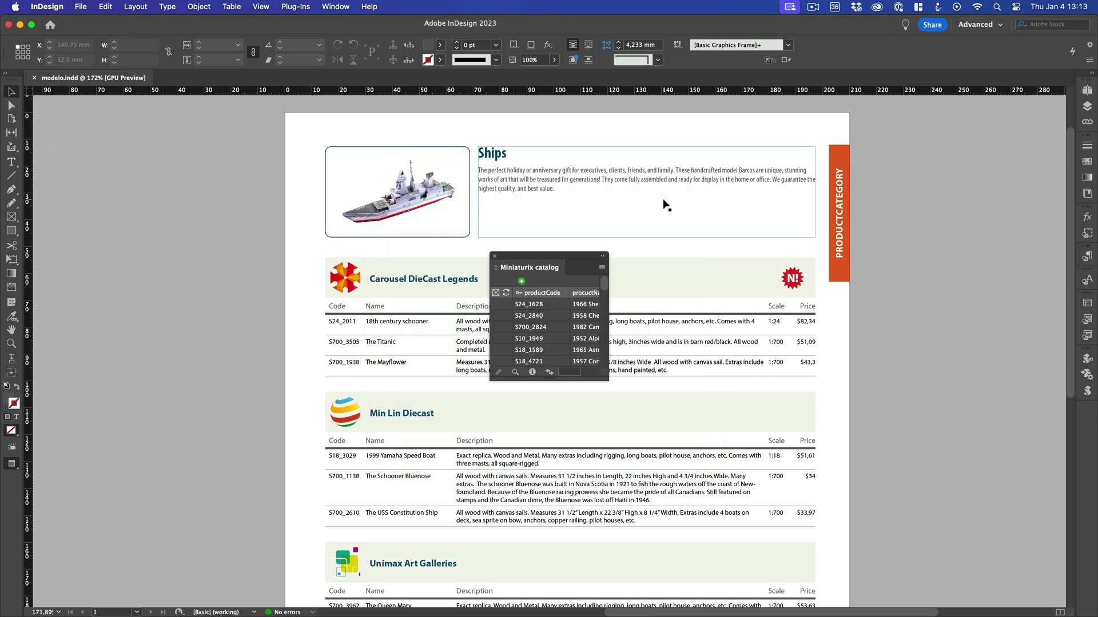
drag(575, 259, 460, 207)
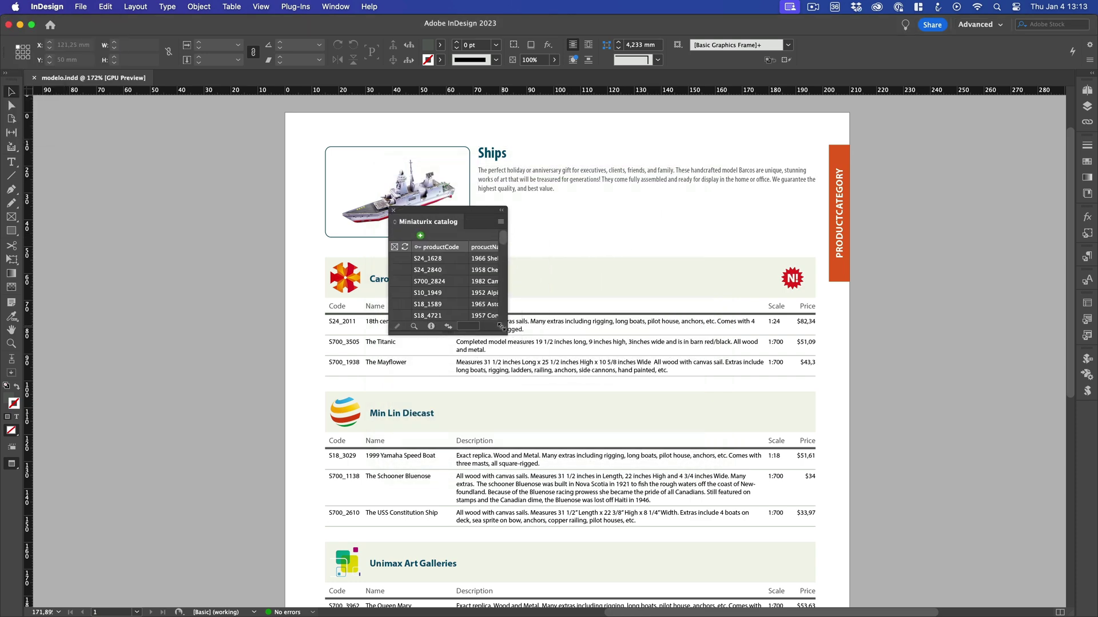
drag(506, 333, 713, 484)
drag(574, 214, 569, 207)
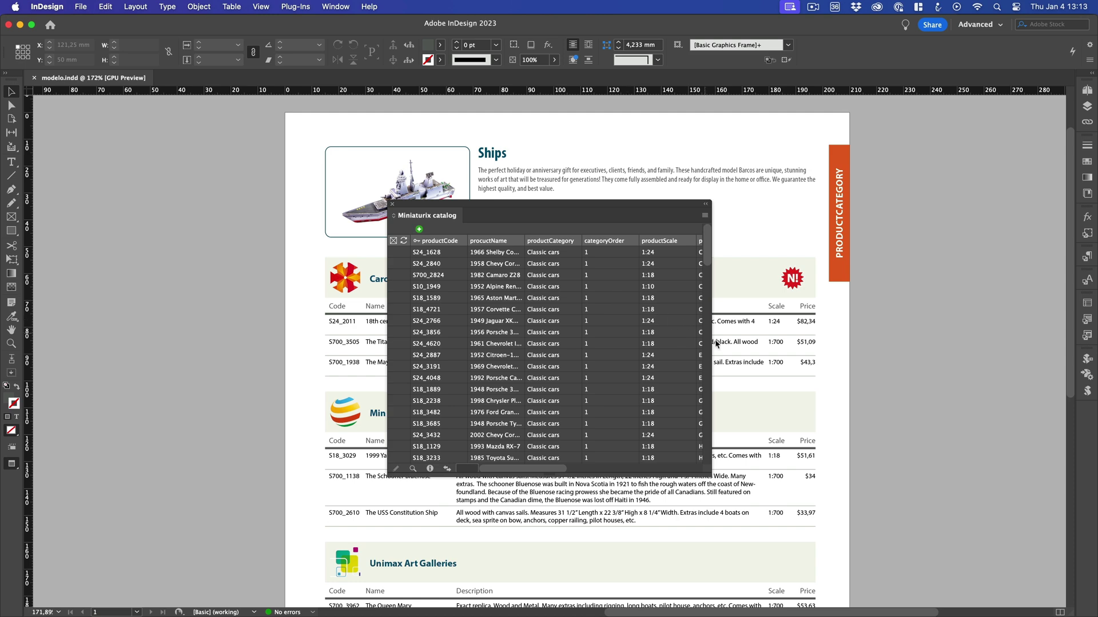
drag(602, 229, 275, 138)
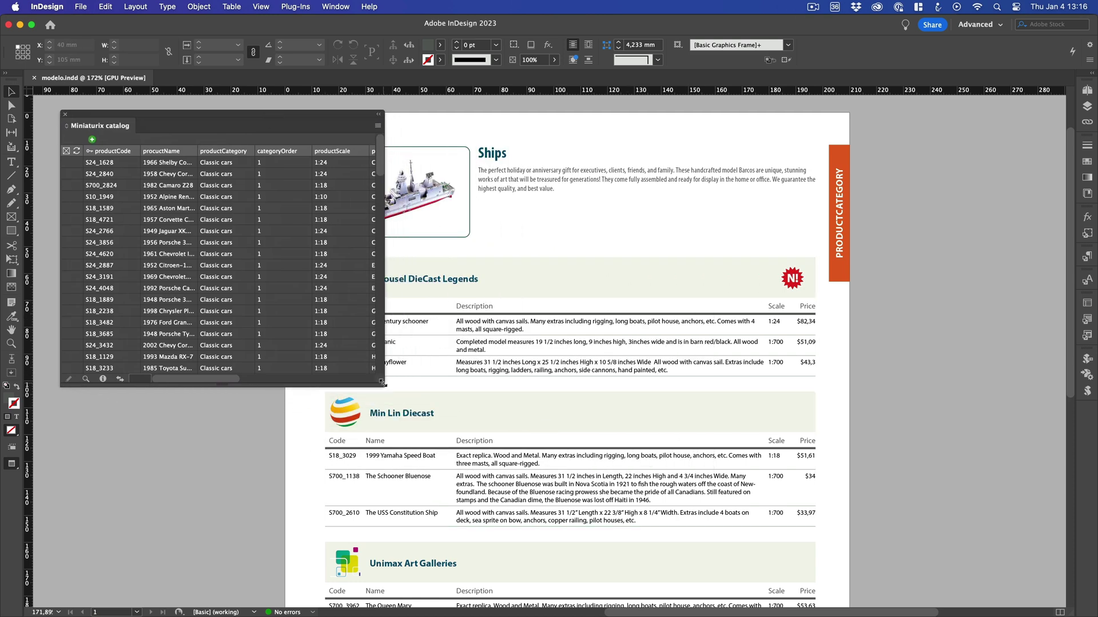
drag(383, 385, 1023, 599)
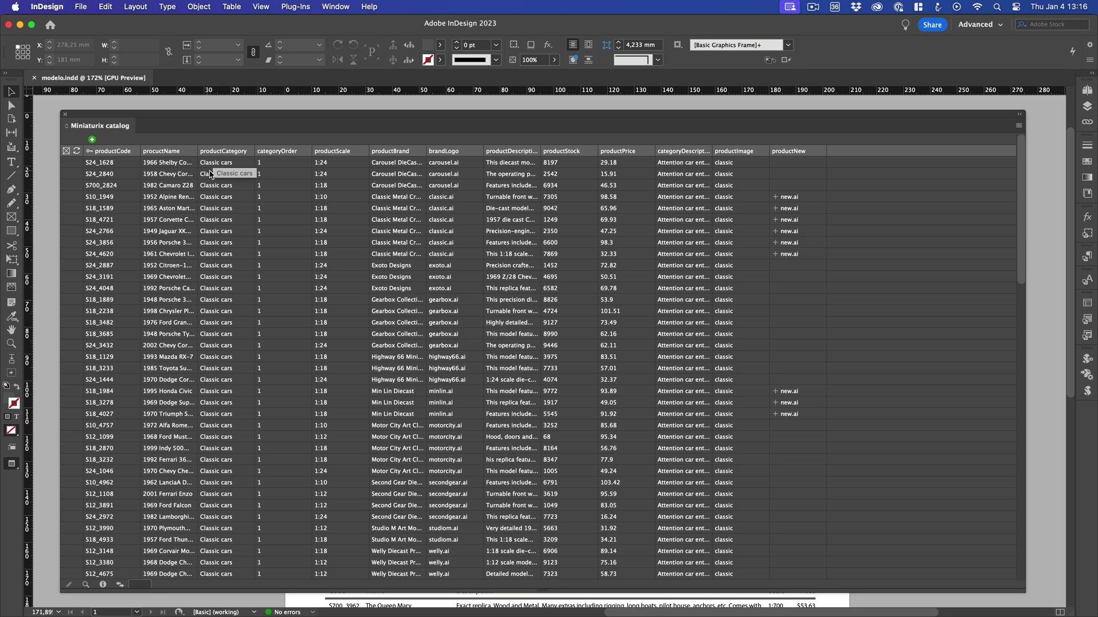
Widen the productBrand and productName columns so full names are readable
drag(426, 150, 453, 149)
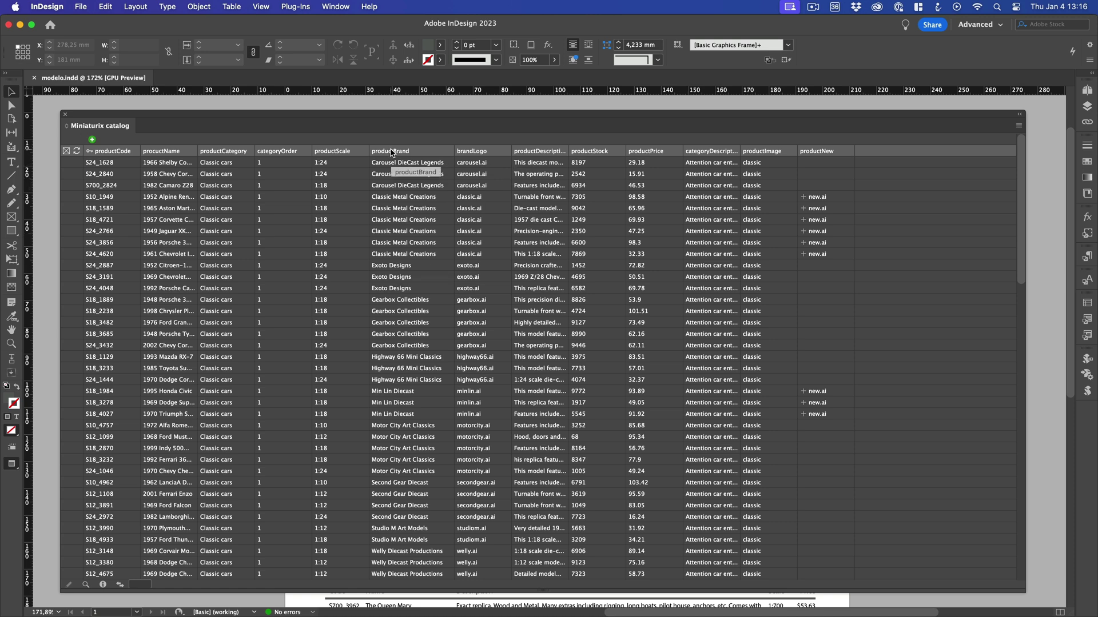
drag(197, 149, 259, 148)
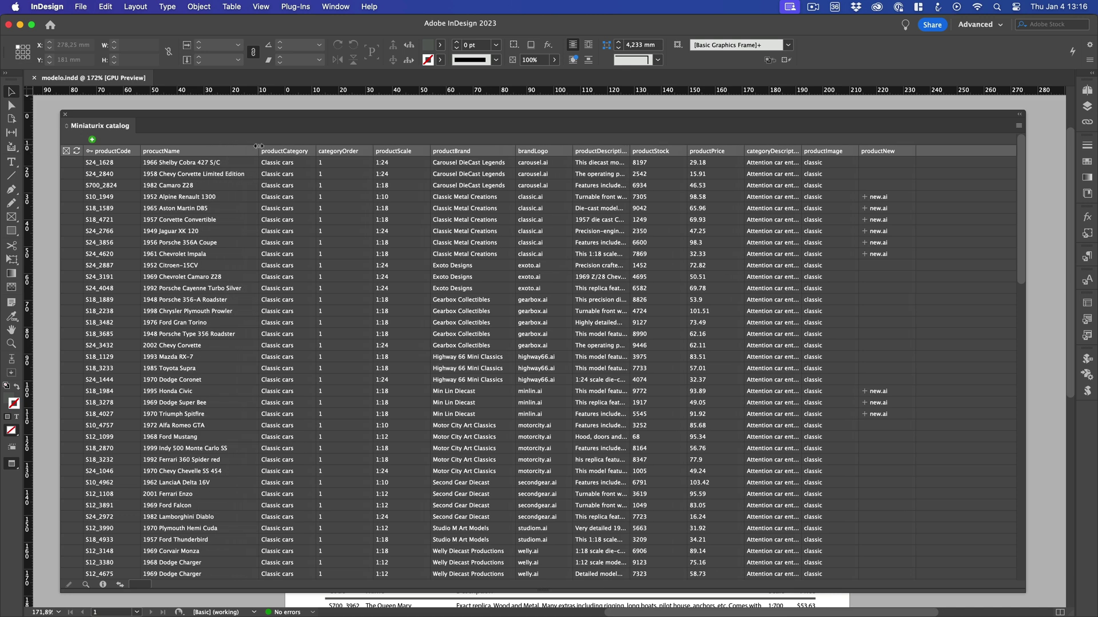
mouse_move(197, 164)
mouse_down()
mouse_move(197, 174)
mouse_move(261, 187)
mouse_move(466, 177)
mouse_move(479, 189)
mouse_up()
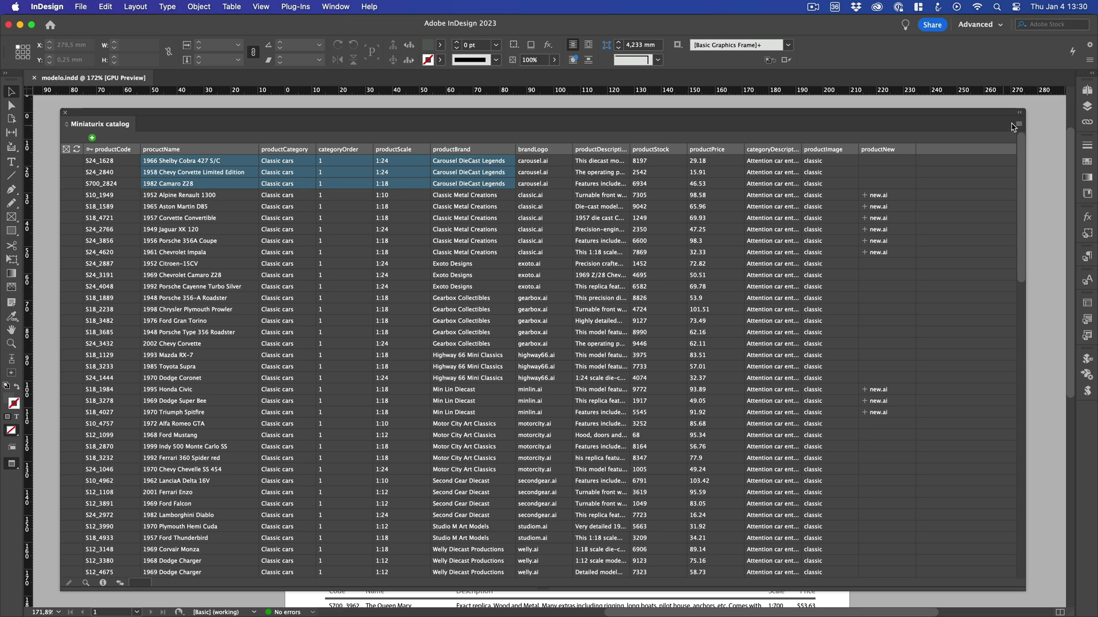
Group records by productCategory with productBrand sub-groups, both sorted Ascending
click(1012, 127)
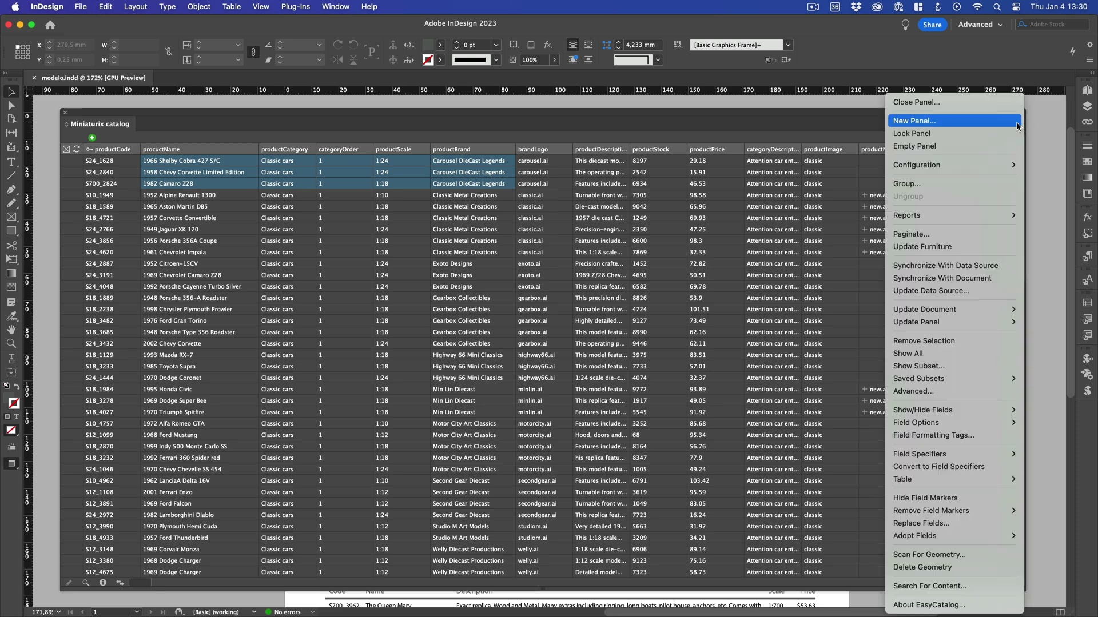
click(944, 185)
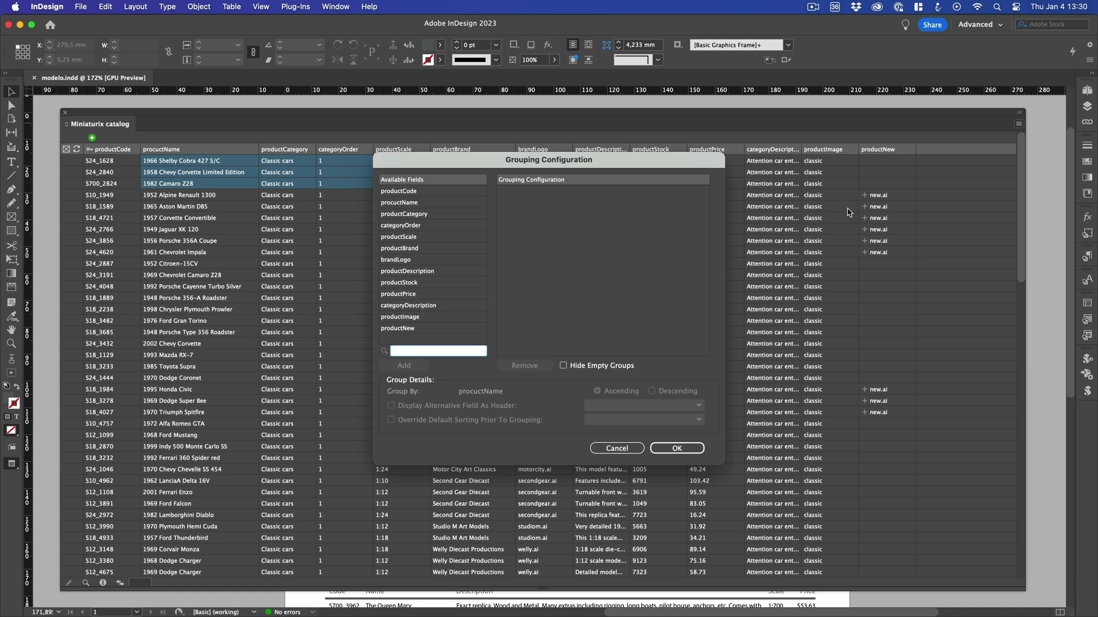
double_click(428, 217)
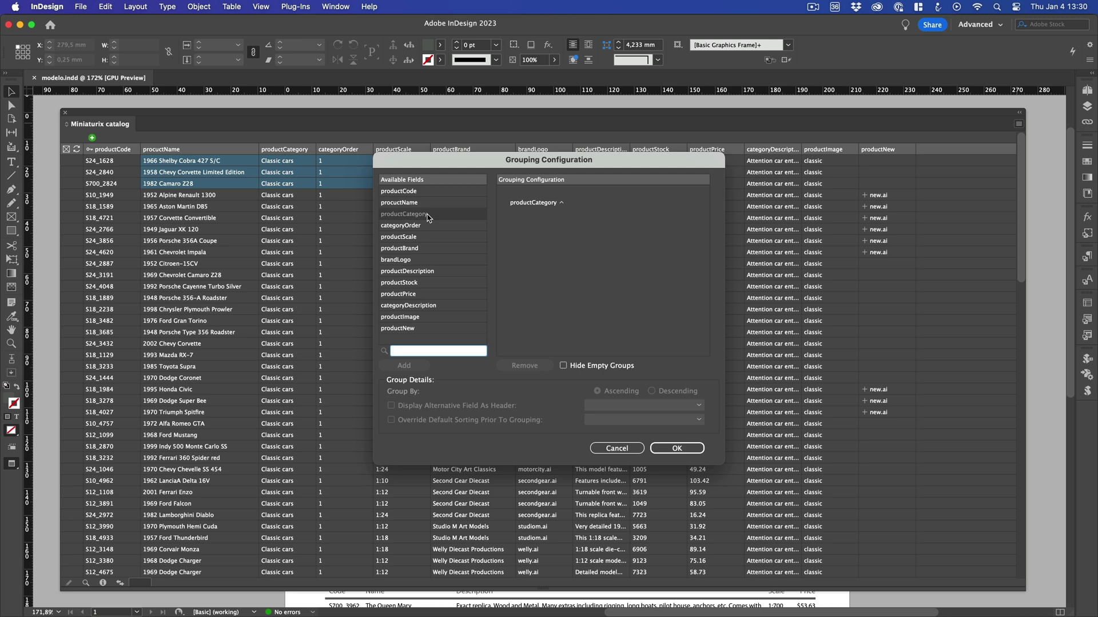
click(558, 204)
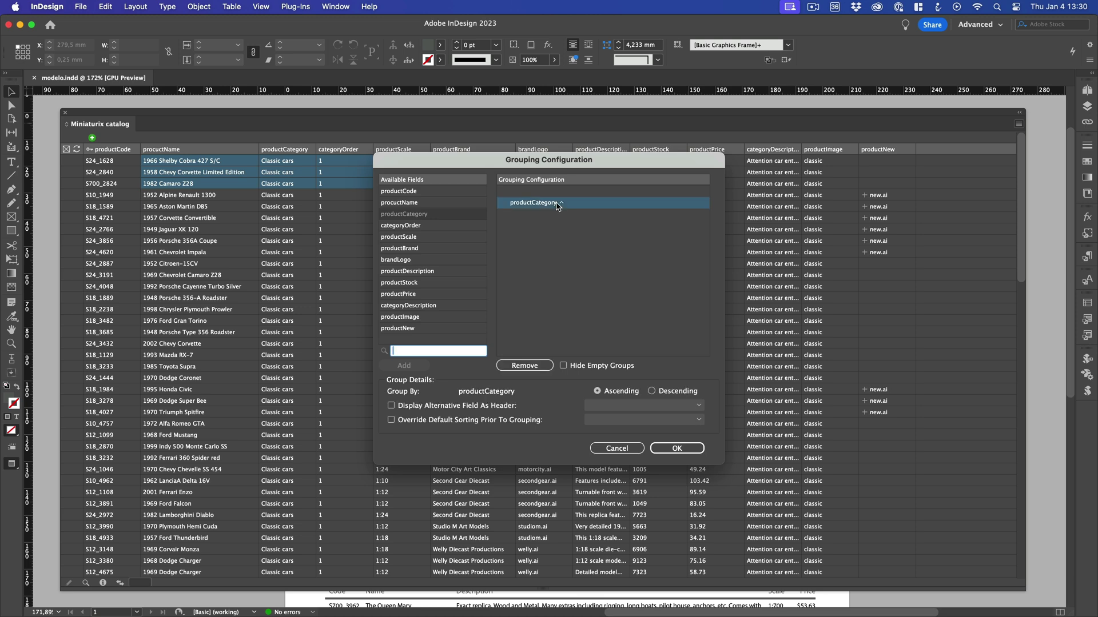
click(652, 391)
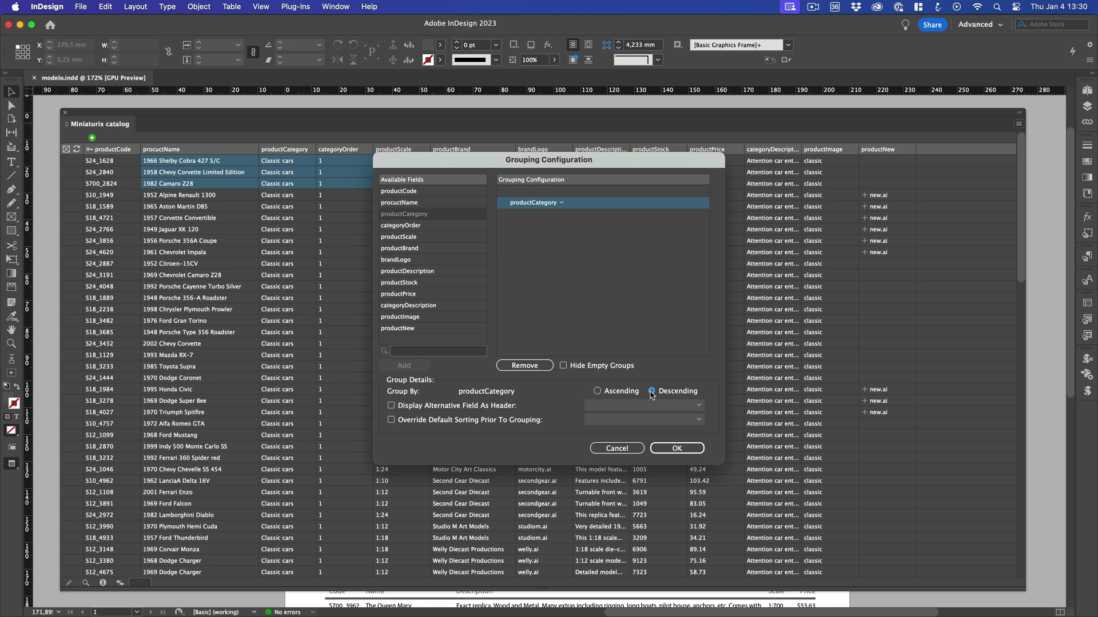
click(597, 391)
double_click(428, 250)
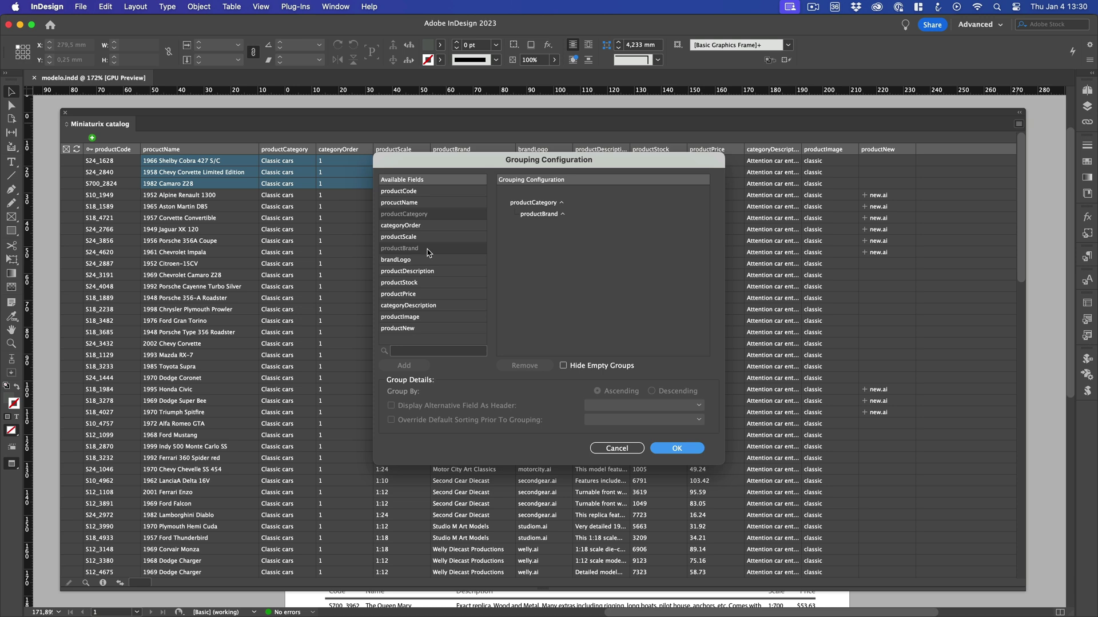
click(696, 448)
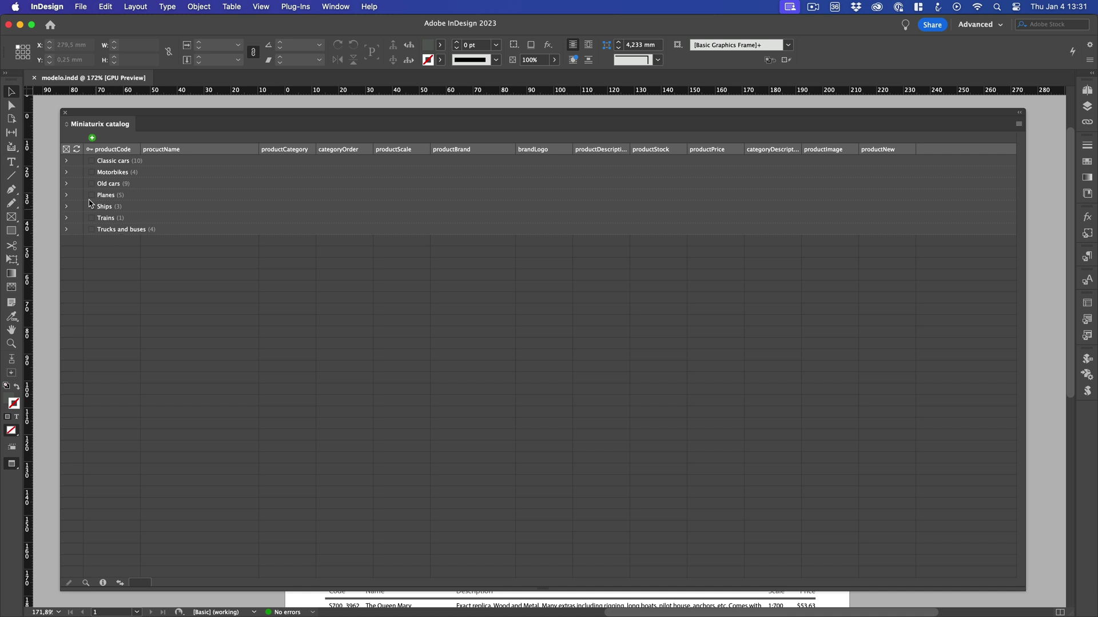
Expand Classic cars and its Exoto Designs brand to list that brand's three products
click(67, 163)
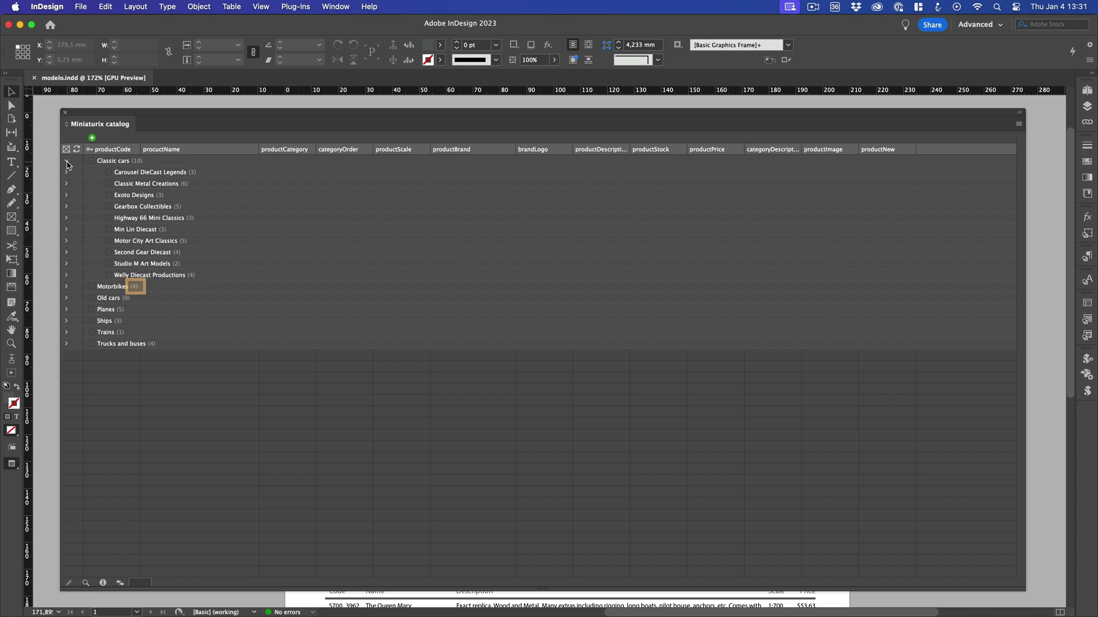
click(67, 195)
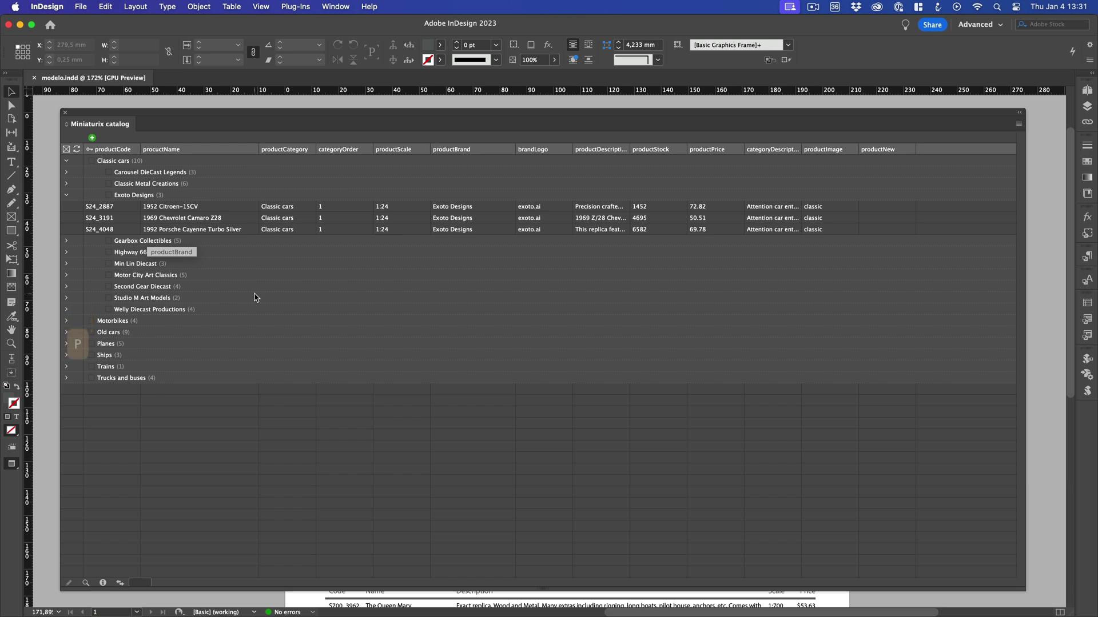
click(1018, 125)
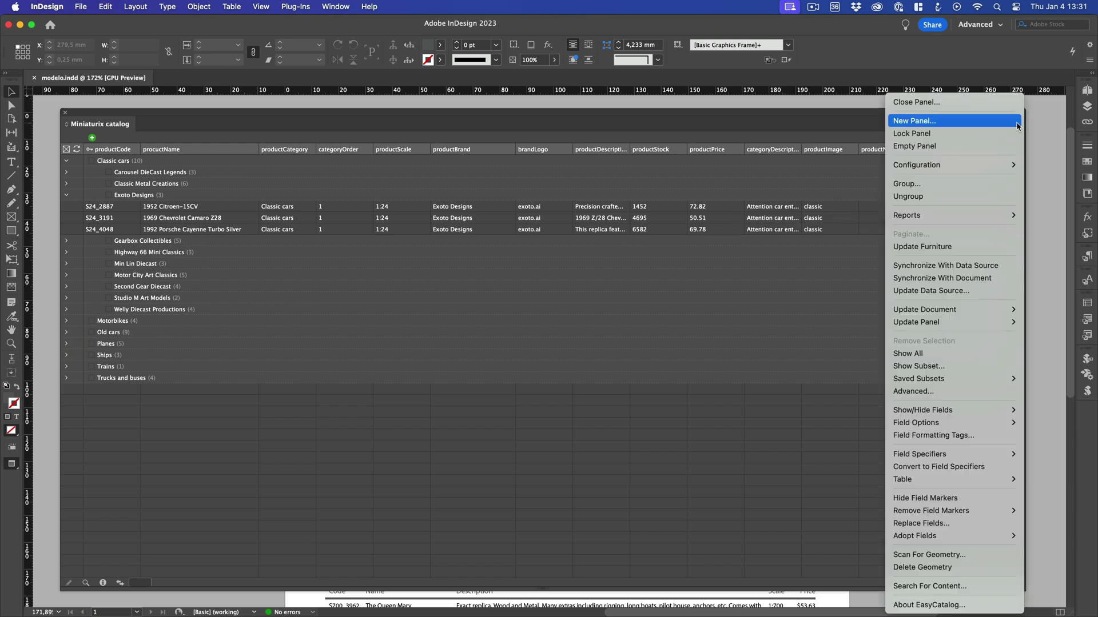
Replace the productCategory/productBrand grouping with categoryOrder followed by productBrand
click(963, 182)
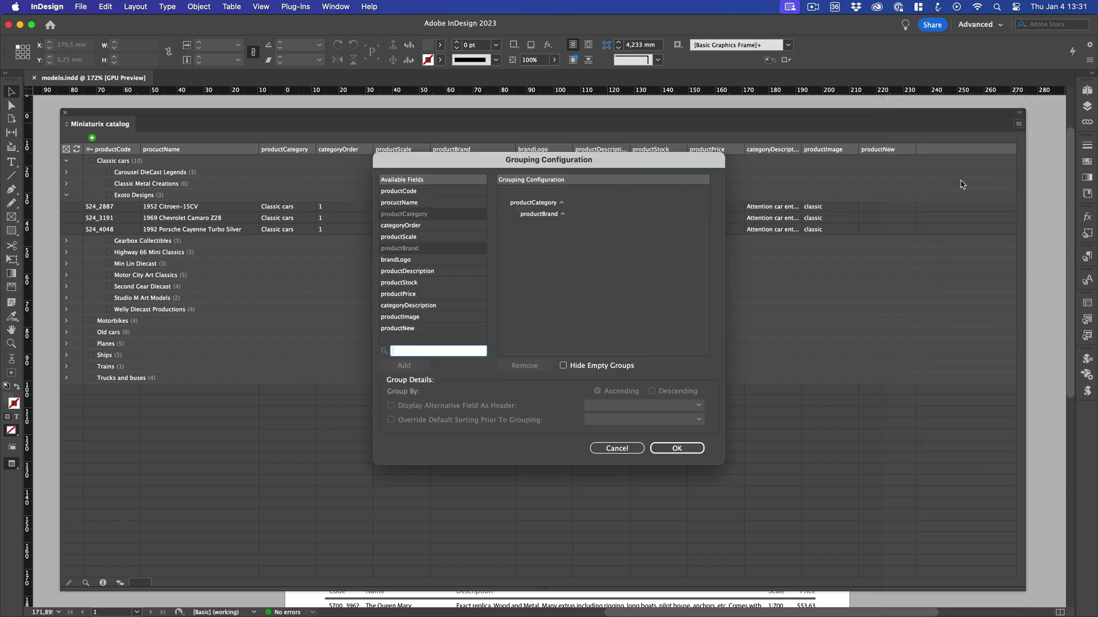
double_click(554, 214)
double_click(547, 205)
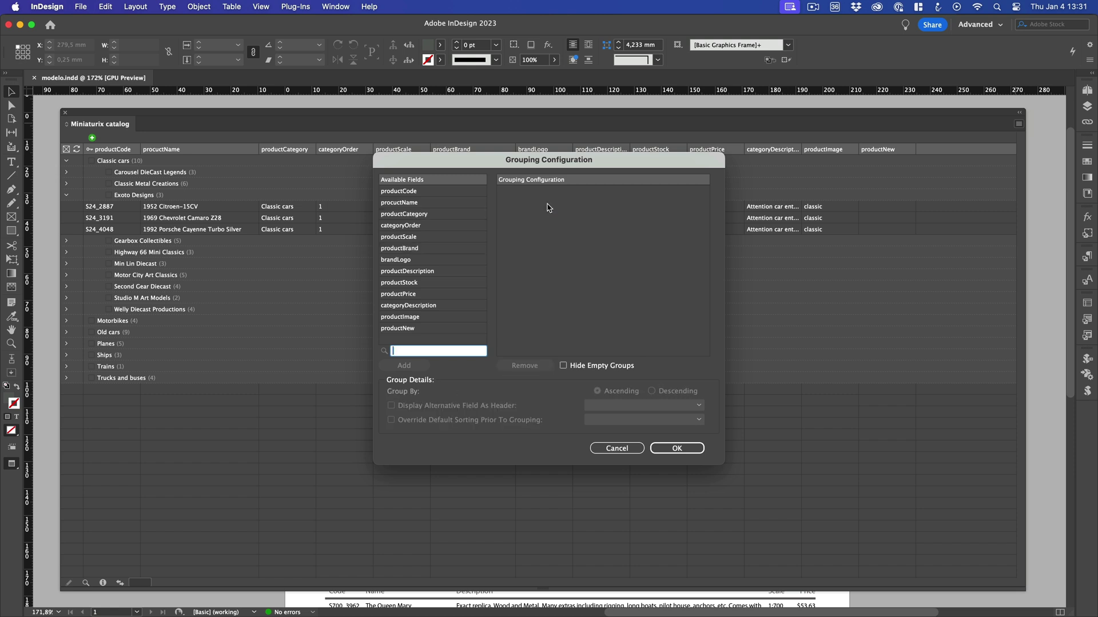
double_click(434, 227)
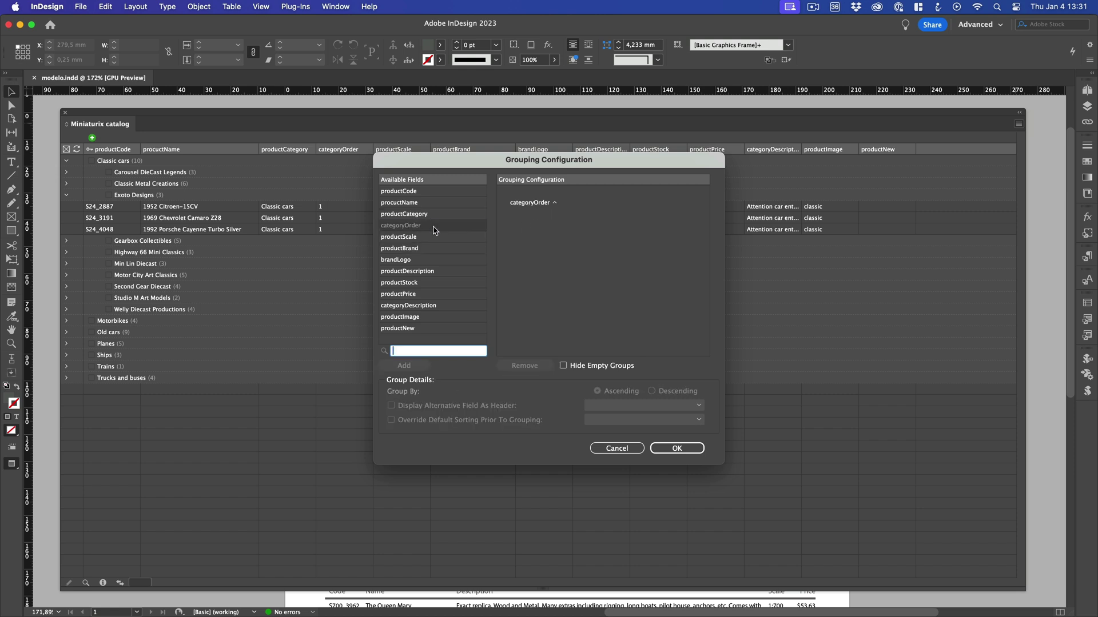
double_click(448, 253)
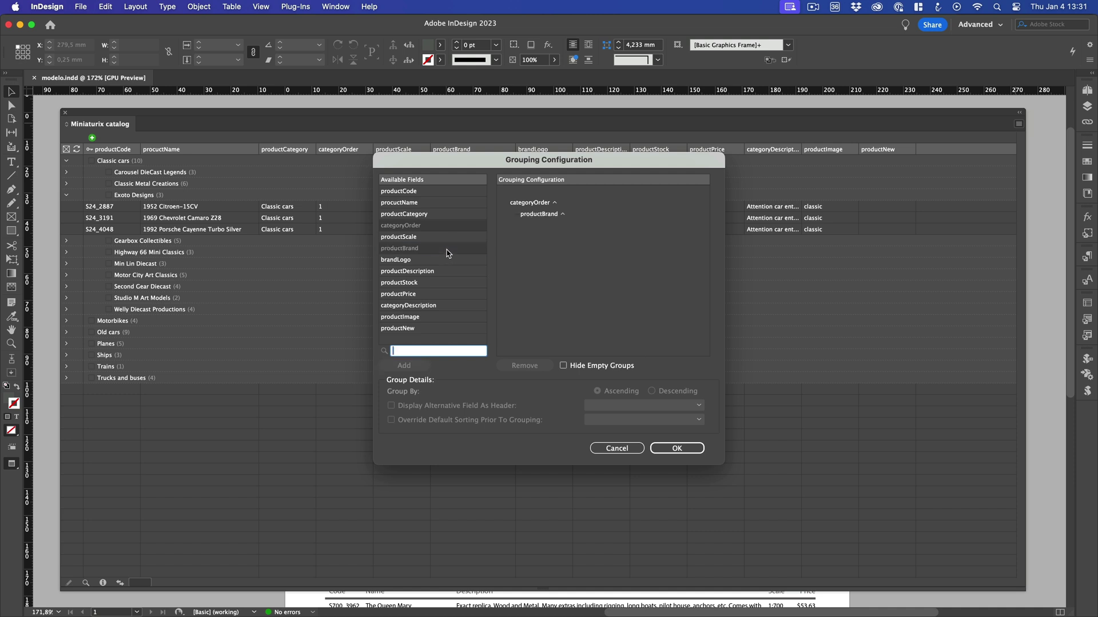
click(691, 452)
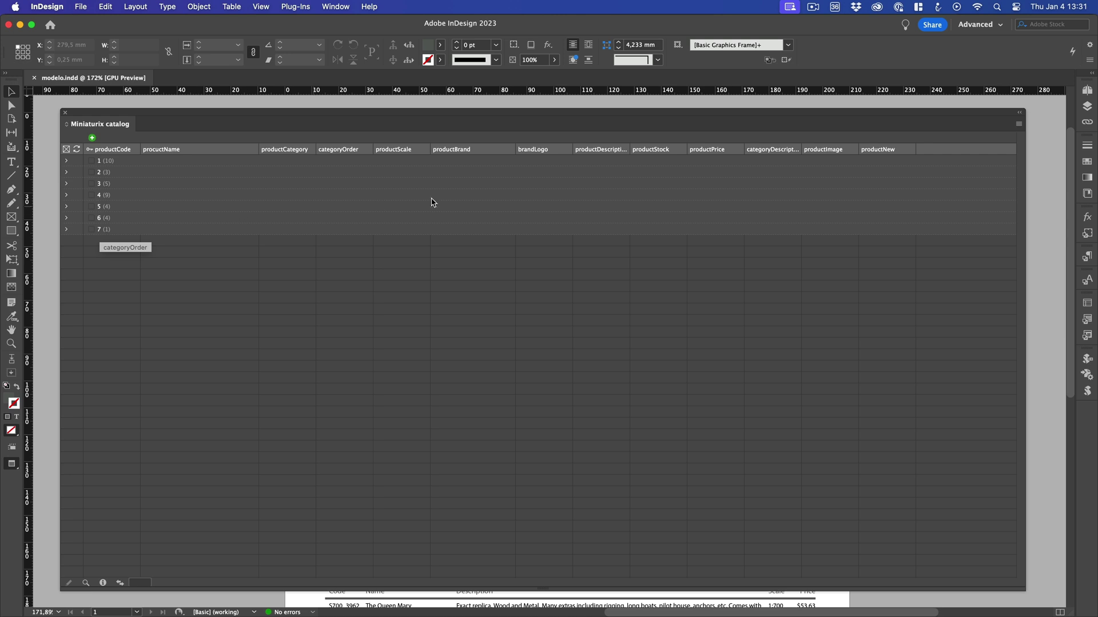
Display productCategory as the alternative header for categoryOrder groups, e.g. Classic cars, Ships
click(1018, 125)
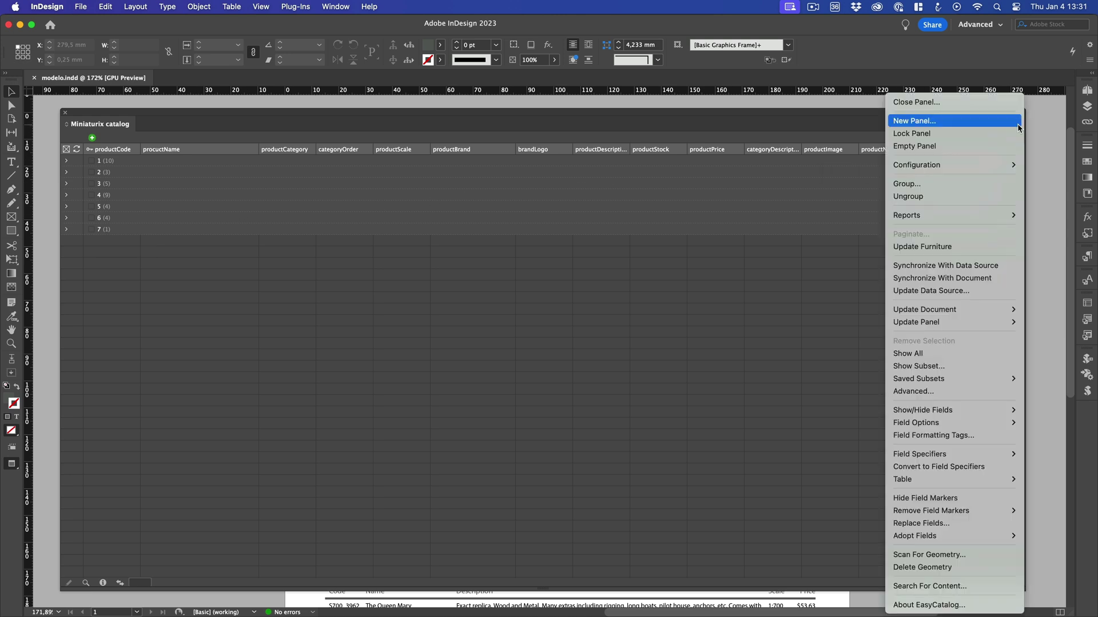
click(978, 183)
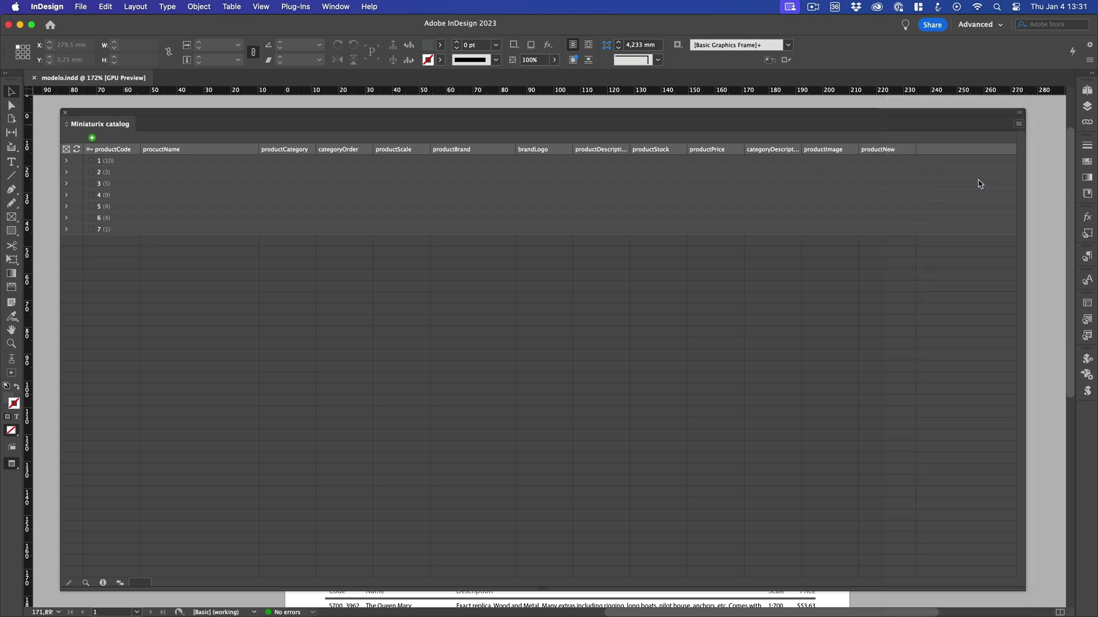
click(531, 203)
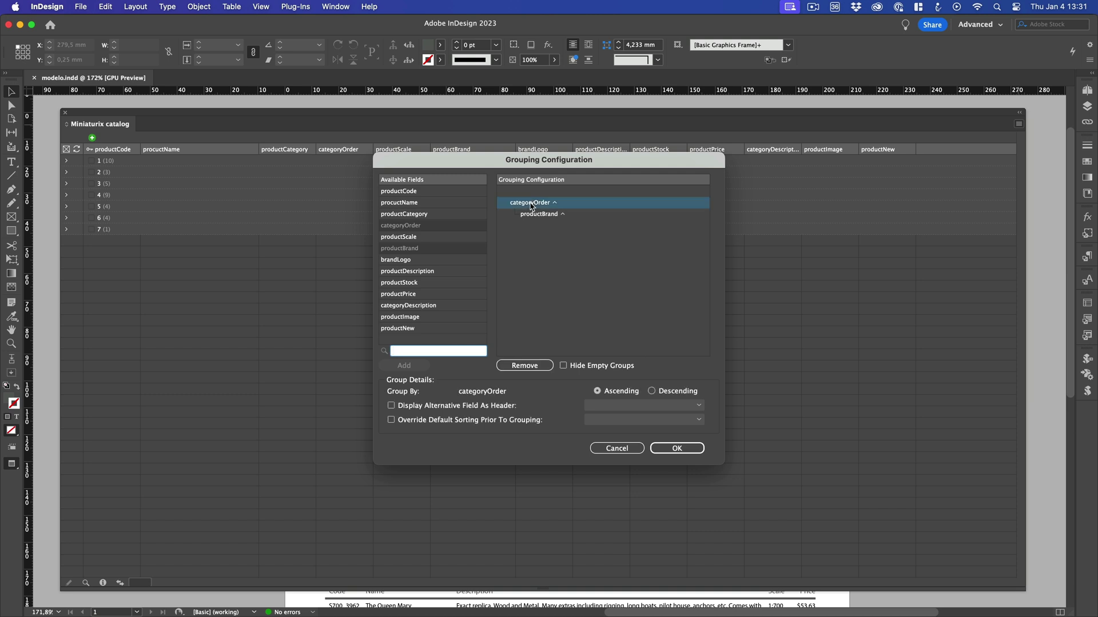
click(391, 405)
click(622, 407)
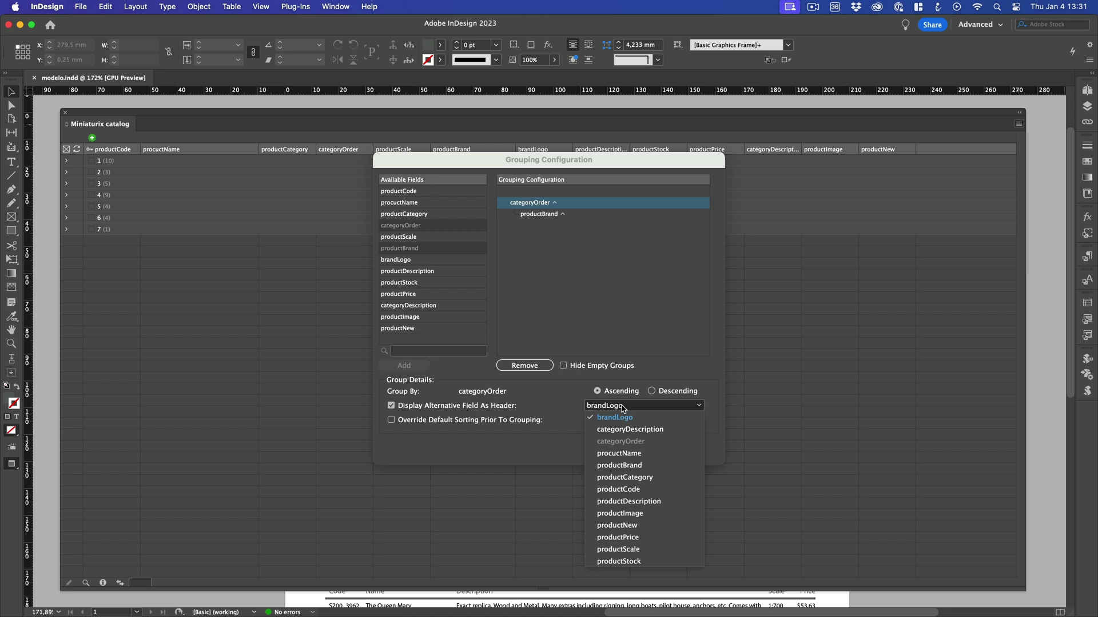
click(631, 477)
click(674, 449)
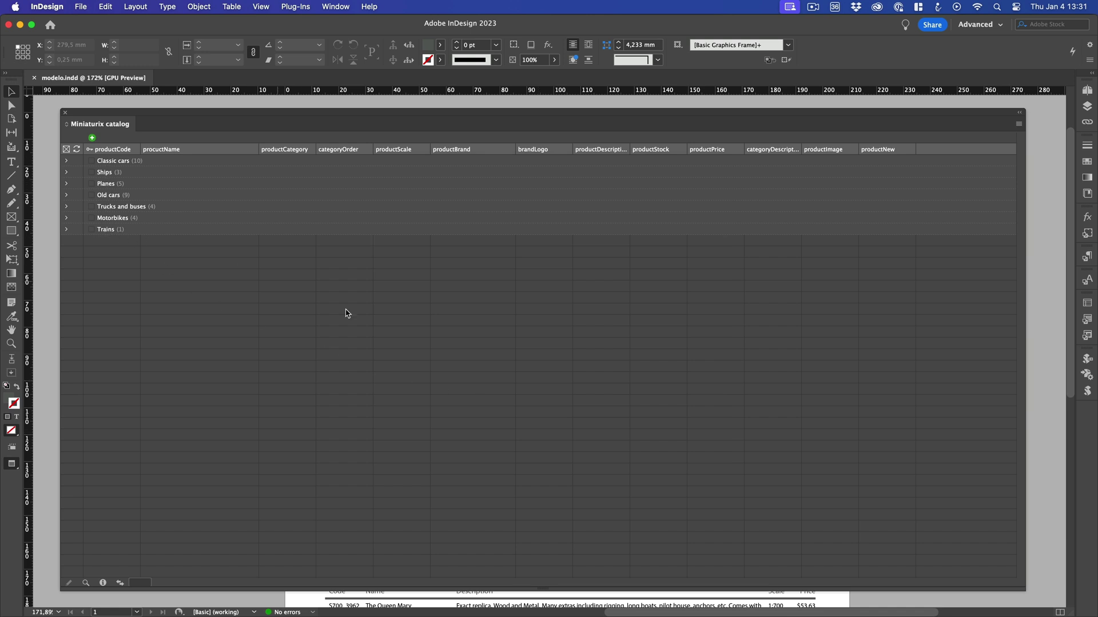
Shrink the catalog panel's width and height to uncover the Ships page
drag(1022, 586, 279, 411)
drag(180, 579, 181, 301)
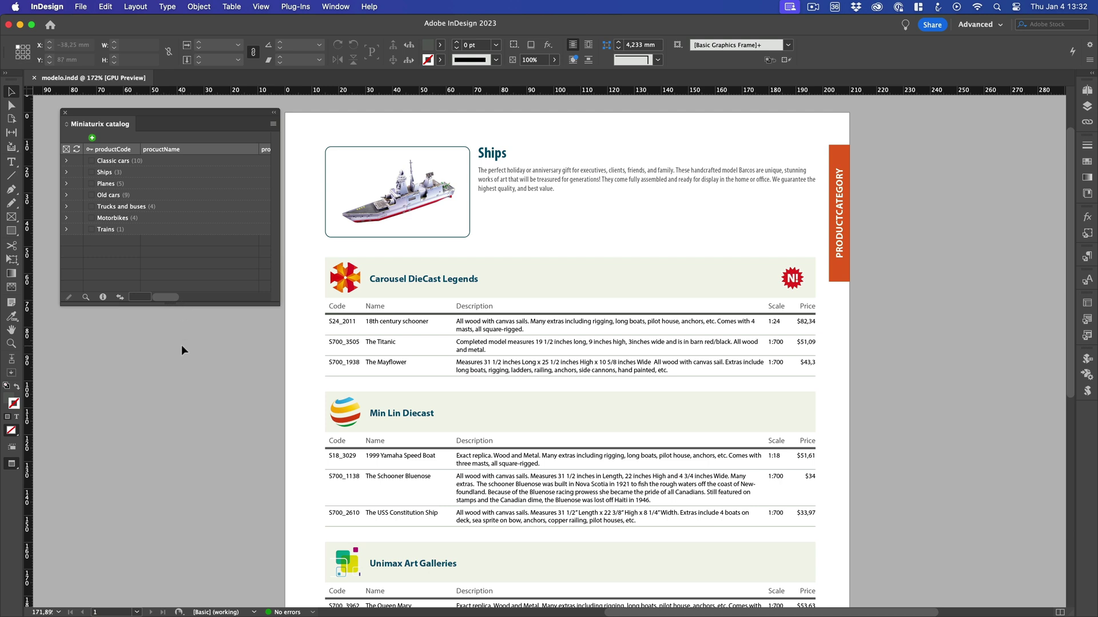